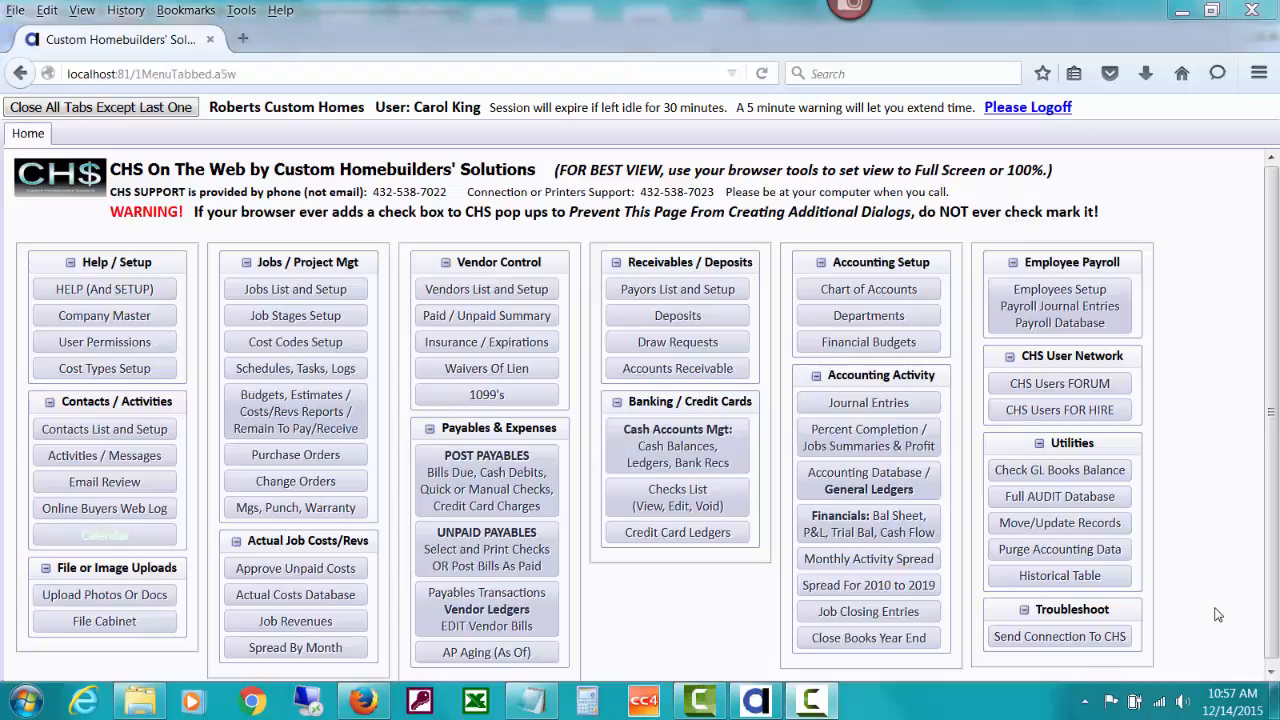
- From the home page, go to Purchase Orders under Jobs / Project Mgt
click(330, 454)
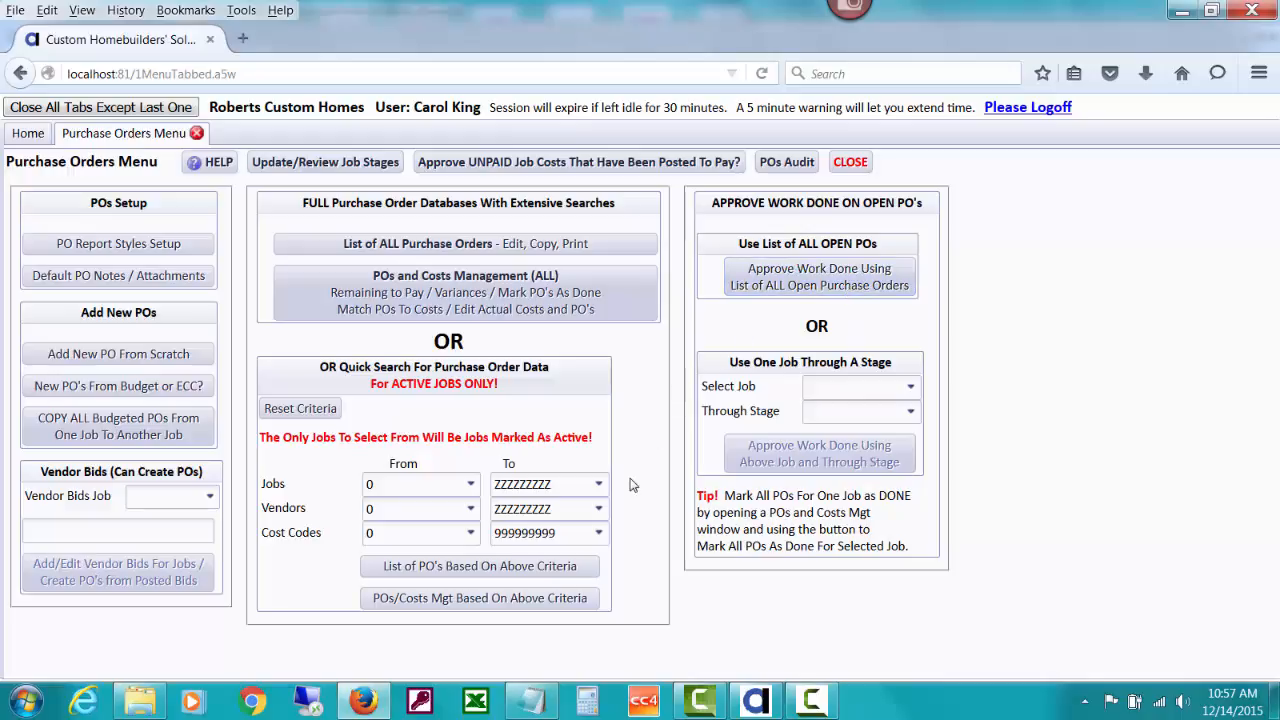
- Set the purchase order quick search job range to VISTAV3811
click(391, 484)
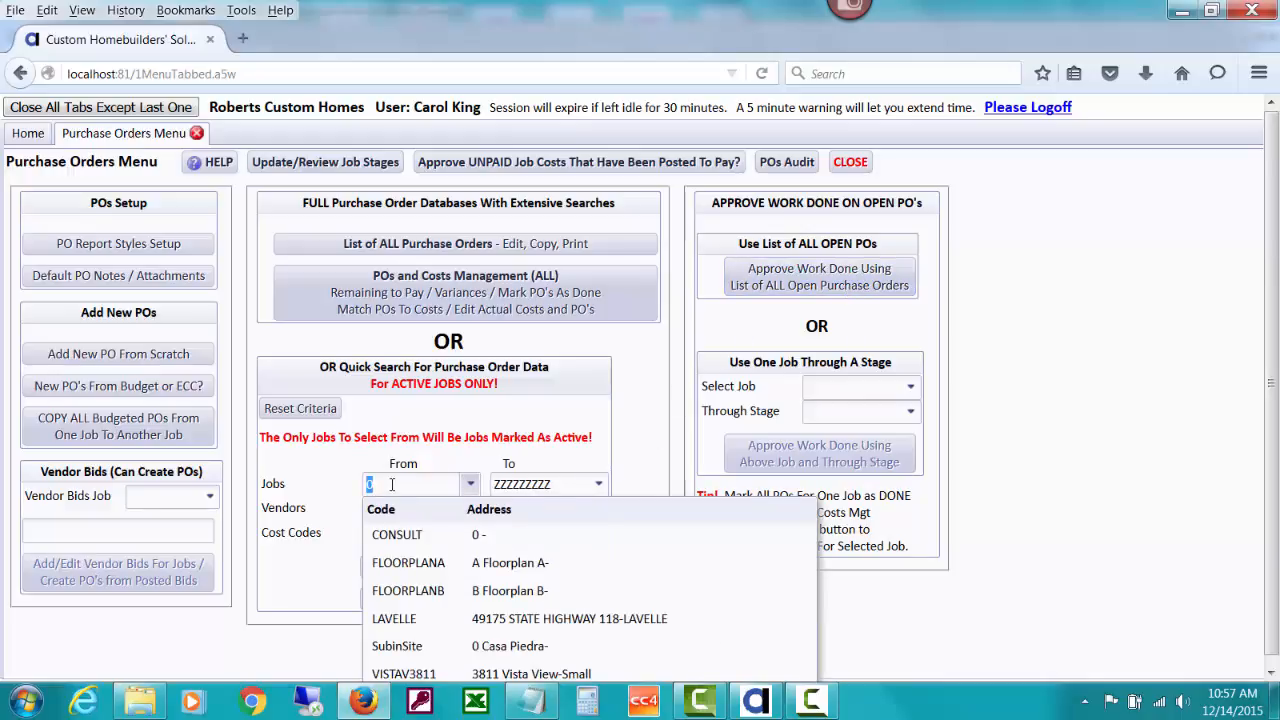
text(v)
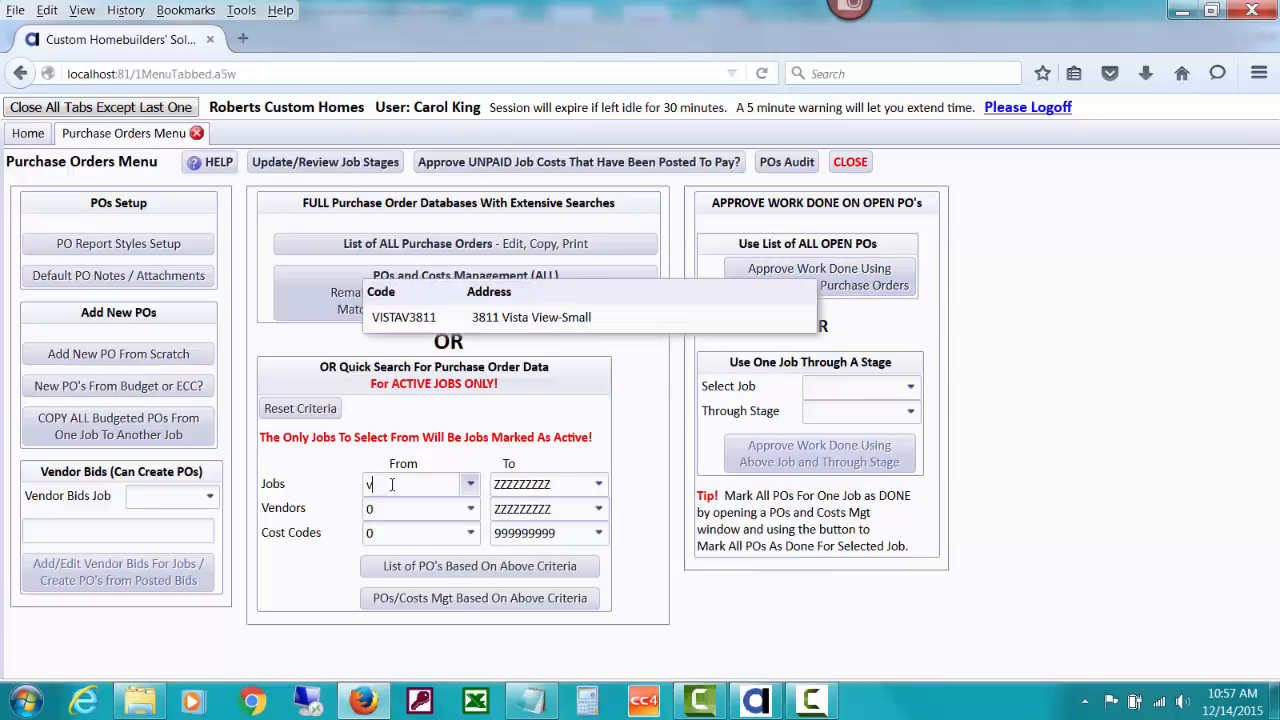
click(424, 317)
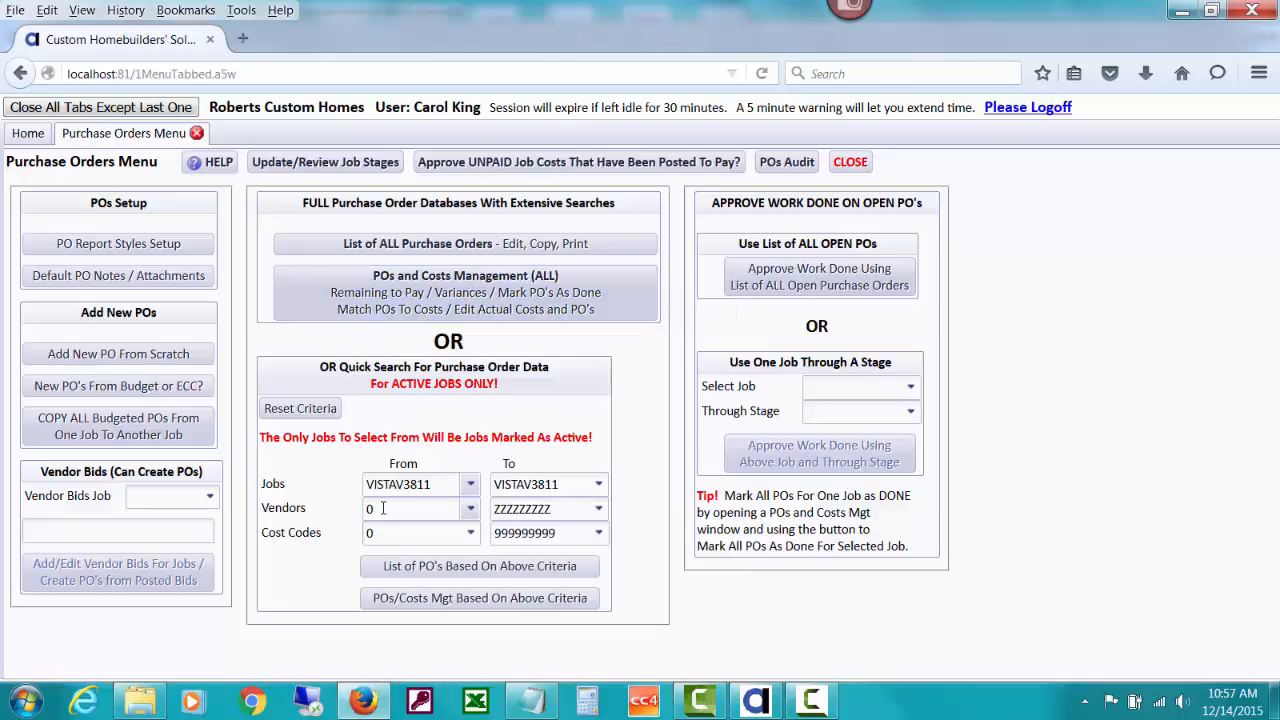
- List VISTAV3811's active POs and view Concrete Pumping costs: 2,500.00 PO, 2,300.00 posted
click(445, 567)
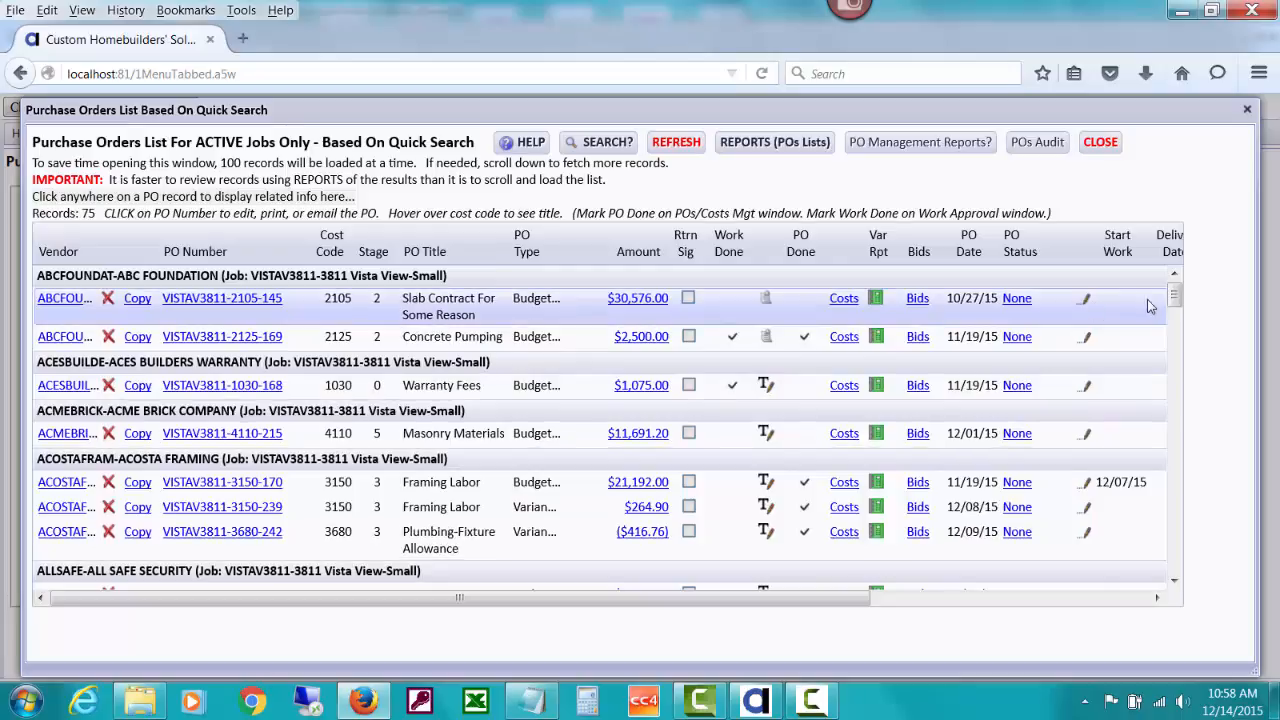
mouse_move(1175, 298)
mouse_down()
mouse_move(1173, 450)
mouse_move(1172, 289)
mouse_up()
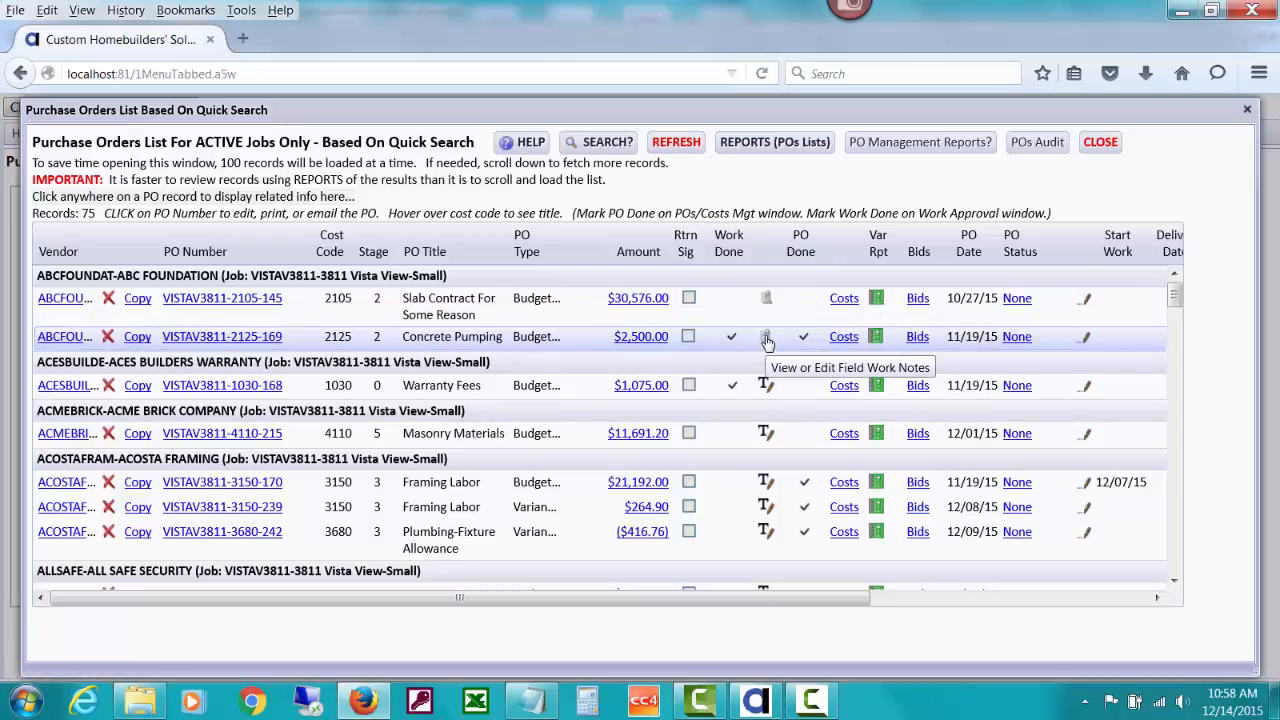
click(843, 338)
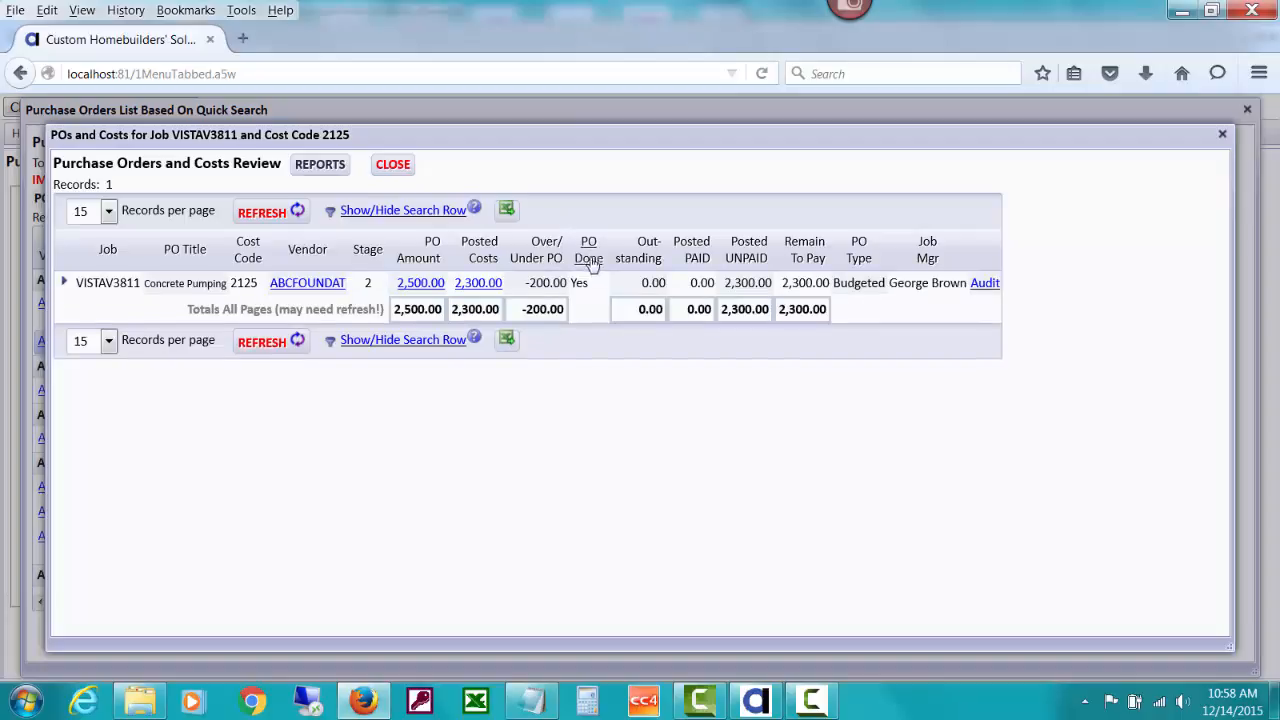
click(393, 165)
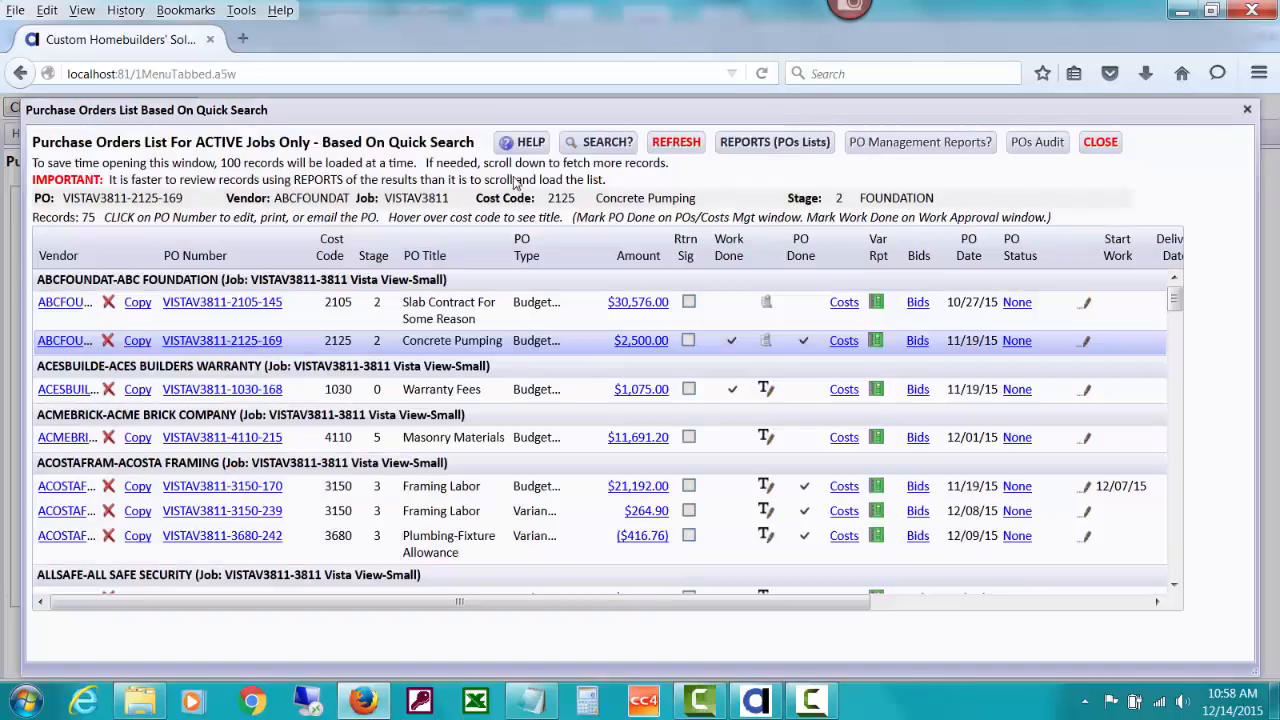
click(767, 341)
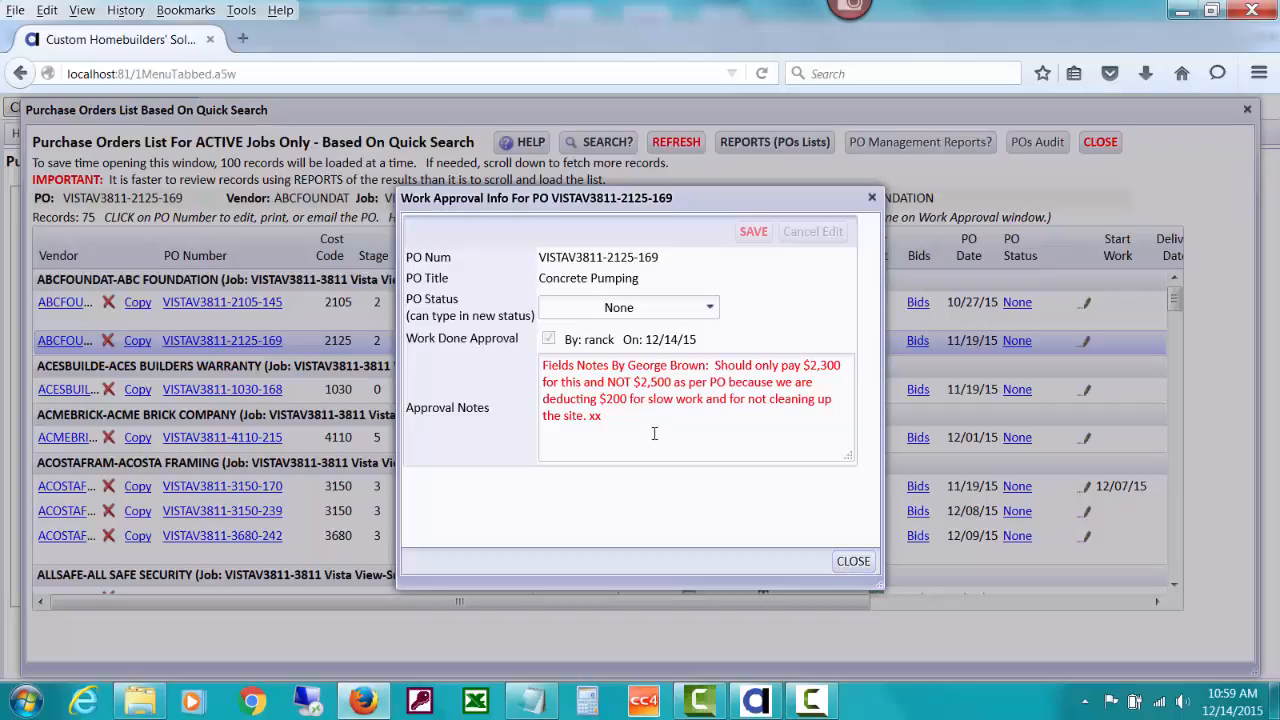
click(851, 563)
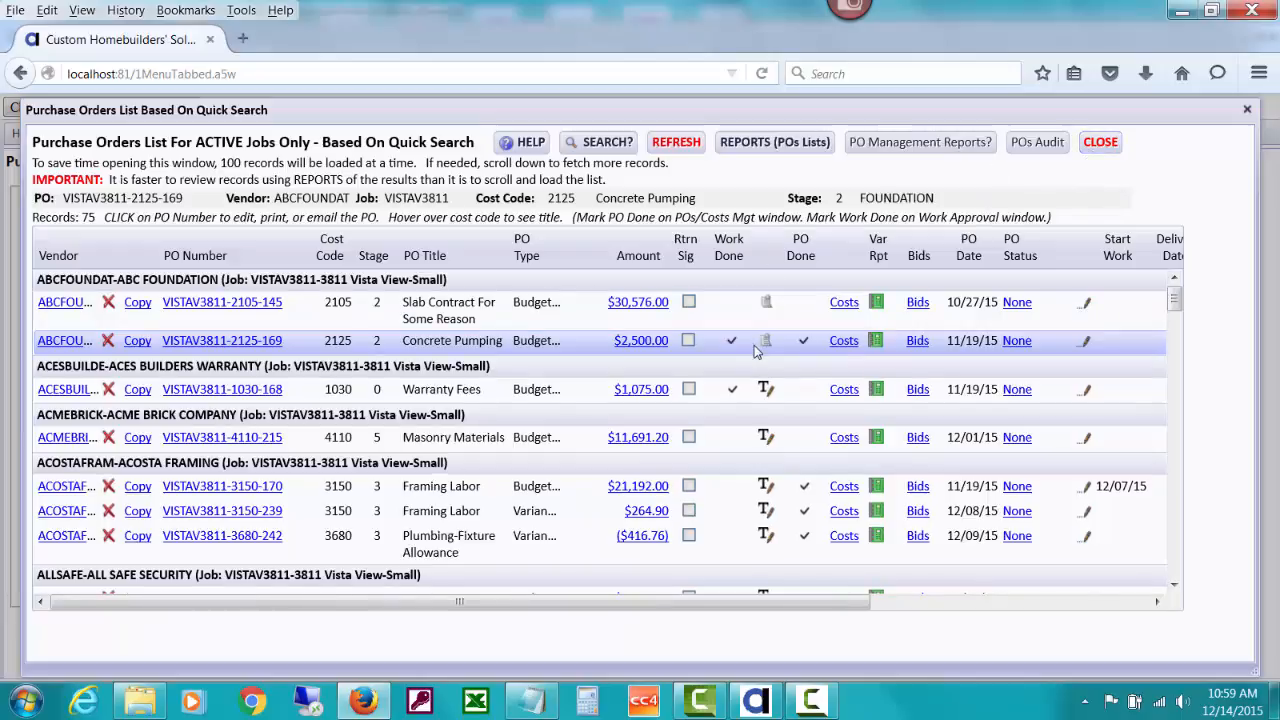
click(1101, 145)
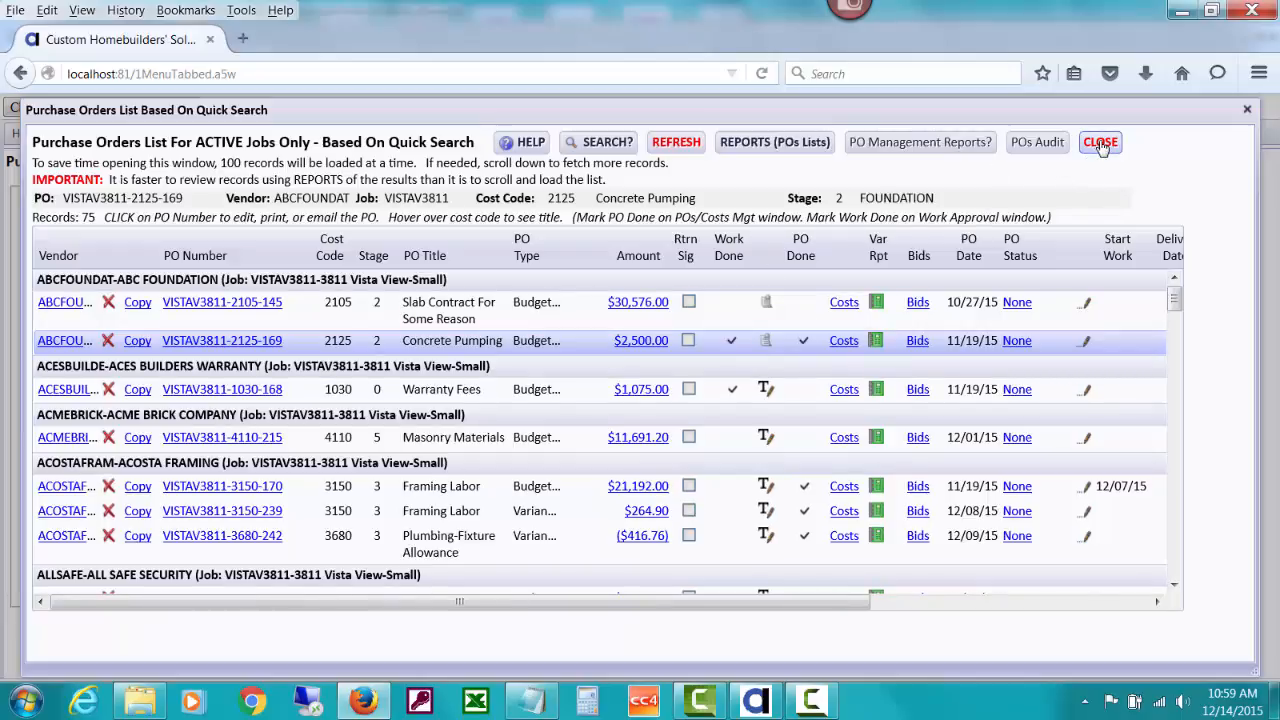
- Read the $2,500.00 Concrete Pumping PO's audit and approval notes, then close the PO windows
click(640, 343)
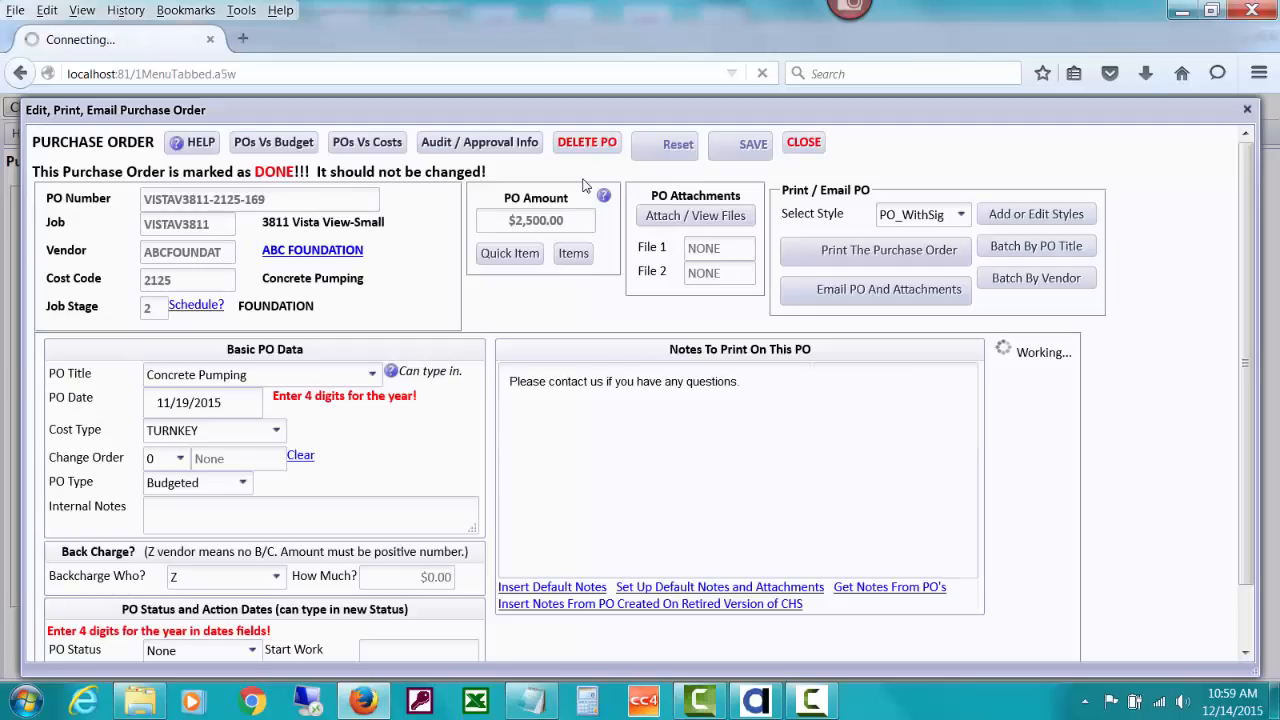
click(520, 146)
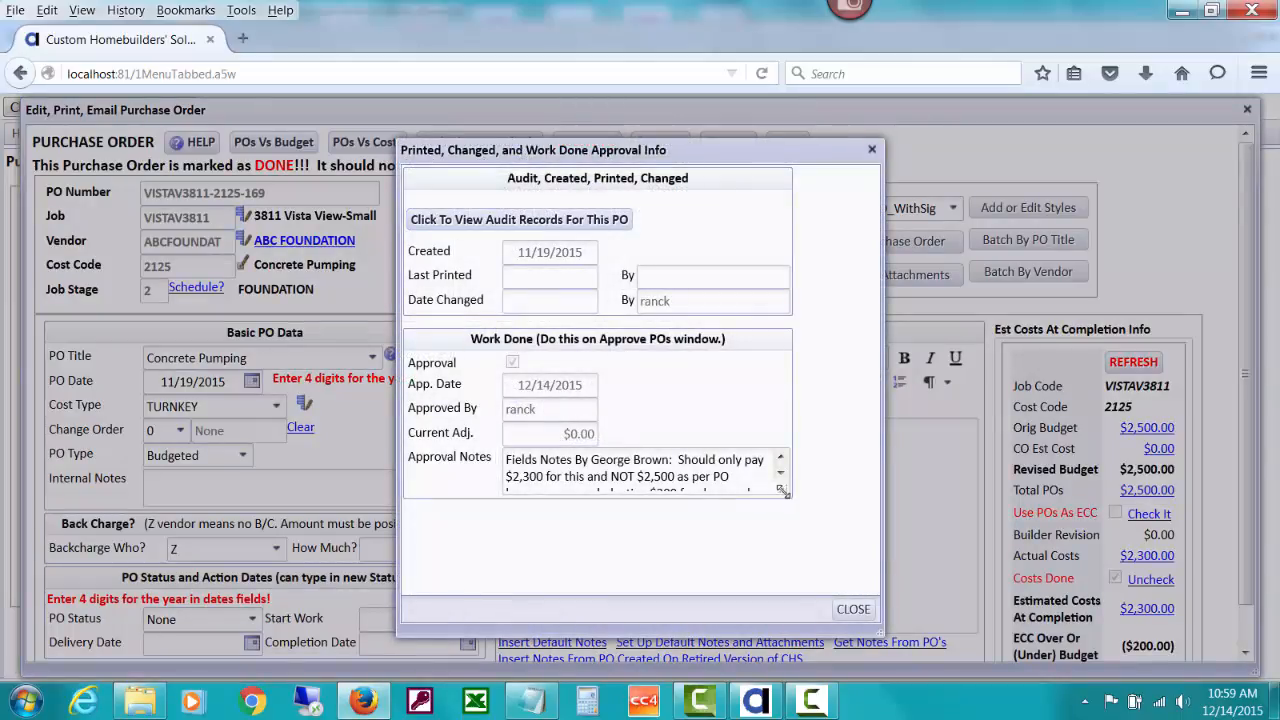
drag(782, 491, 836, 547)
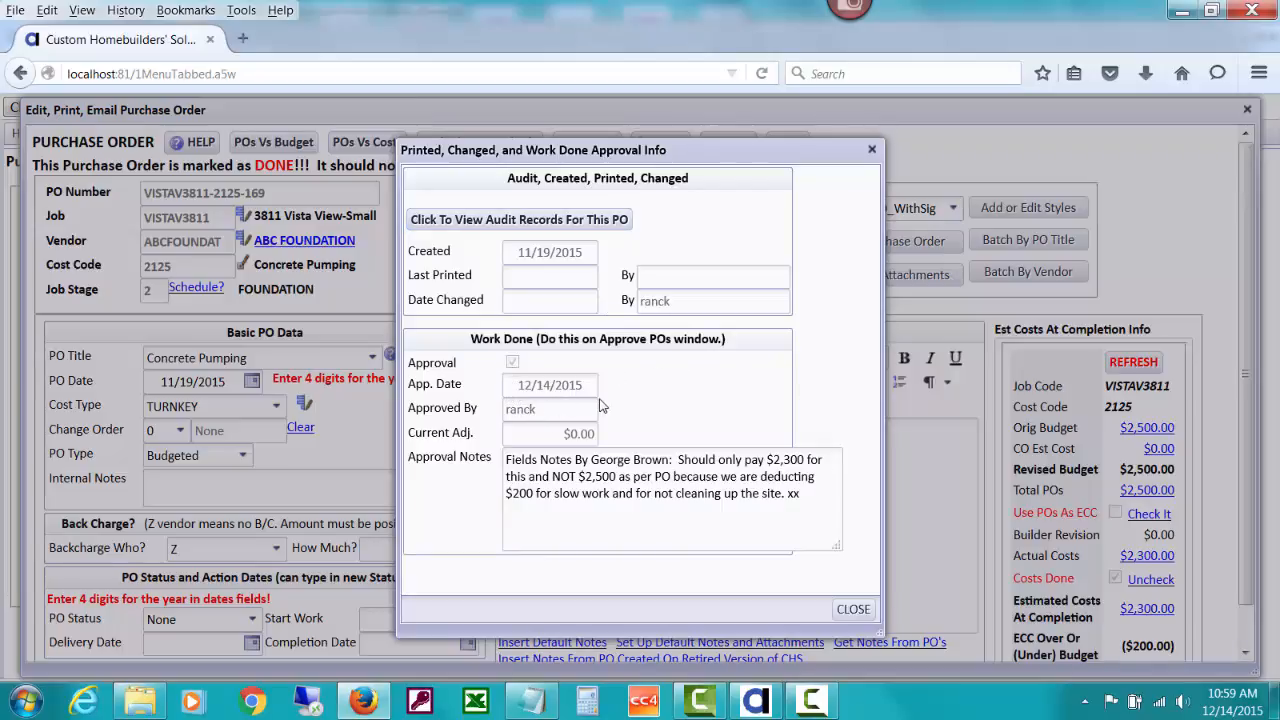
click(853, 610)
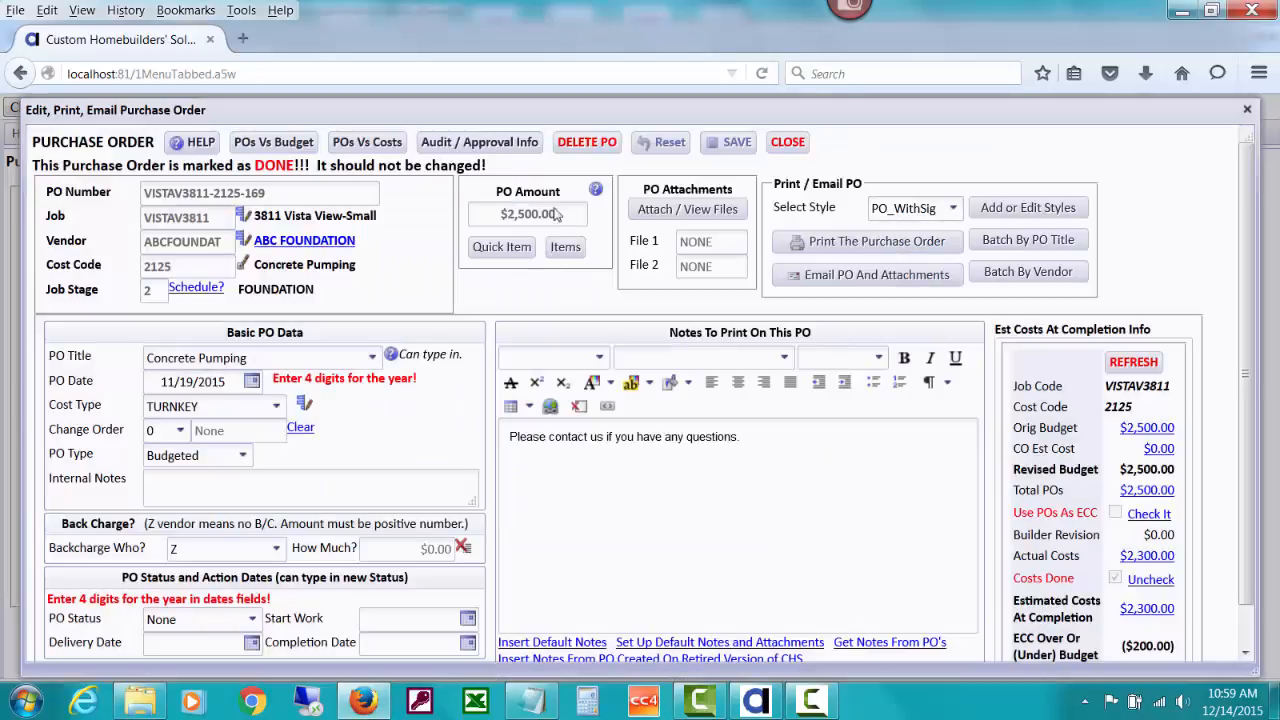
click(787, 144)
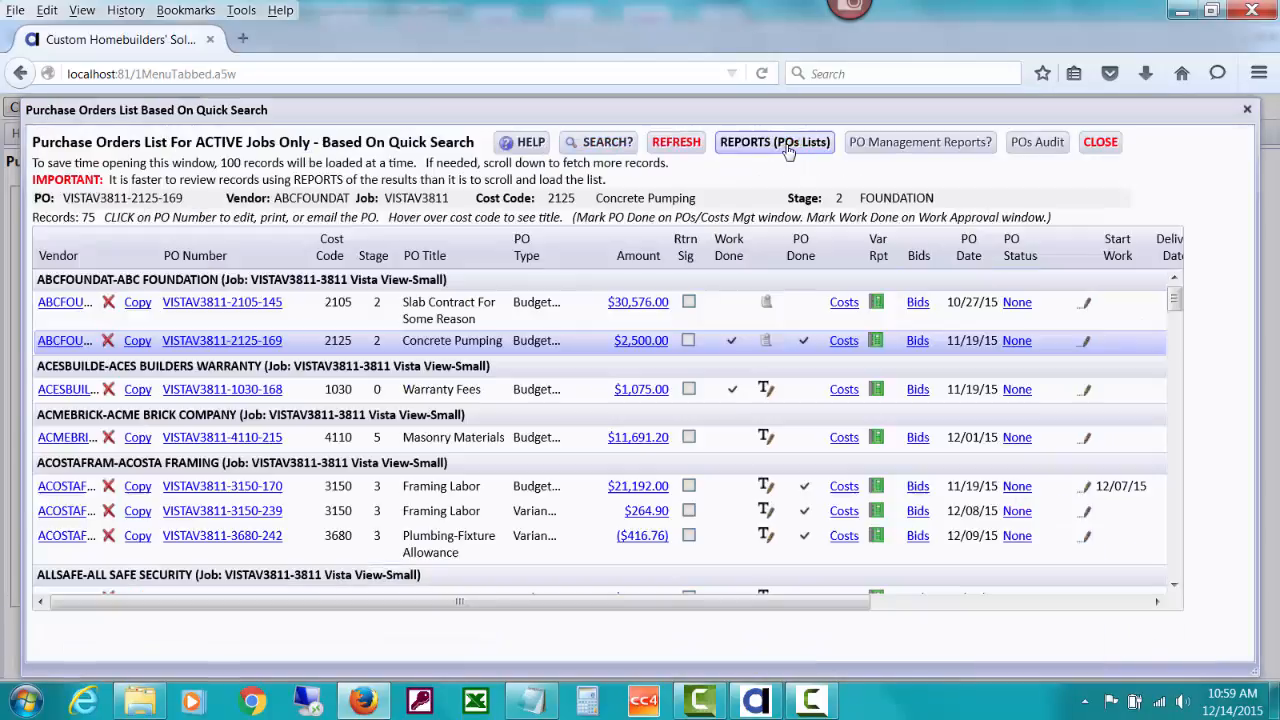
click(1097, 144)
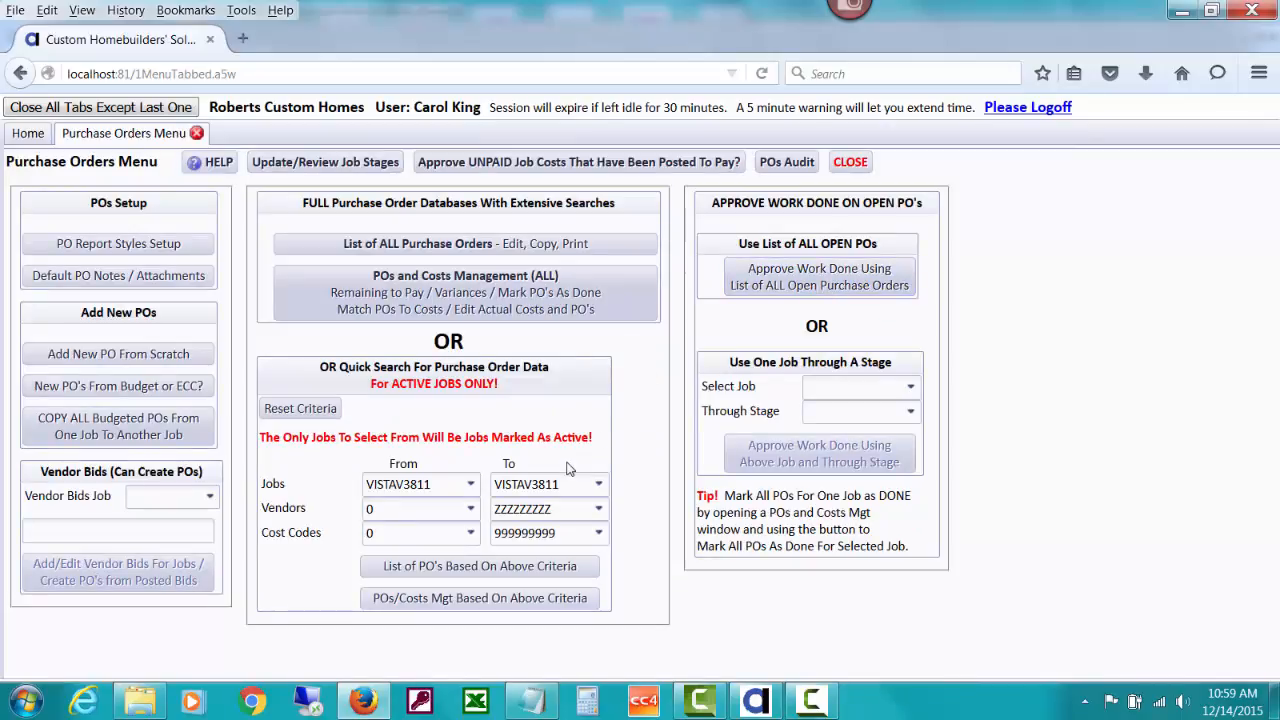
- Open the Post Payables list of open or approved POs for creating bills (71 records)
click(434, 573)
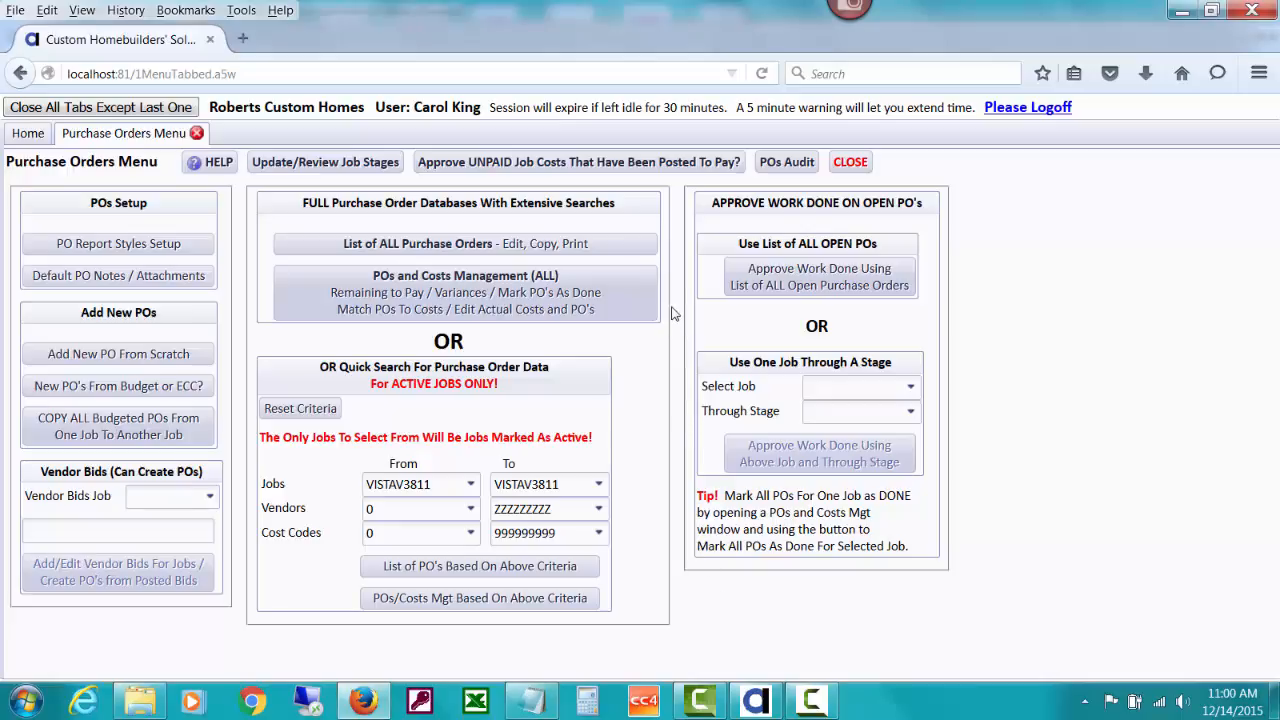
click(850, 164)
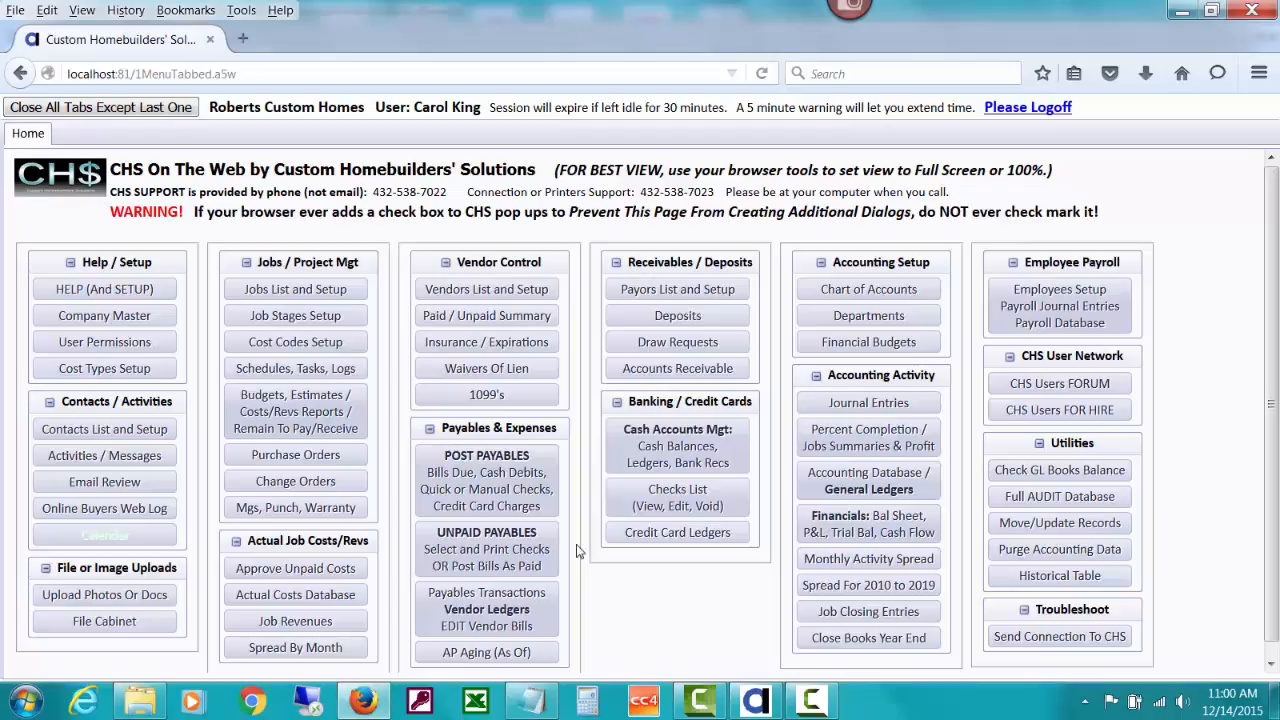
click(522, 485)
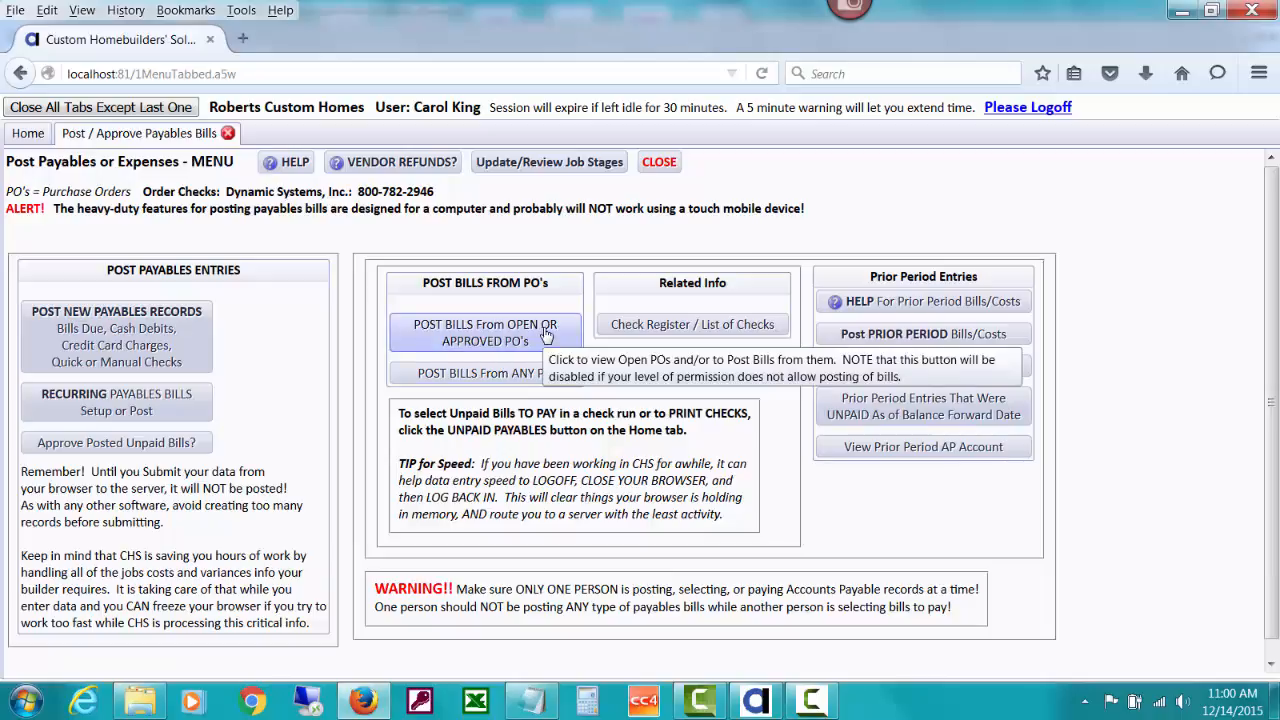
click(546, 335)
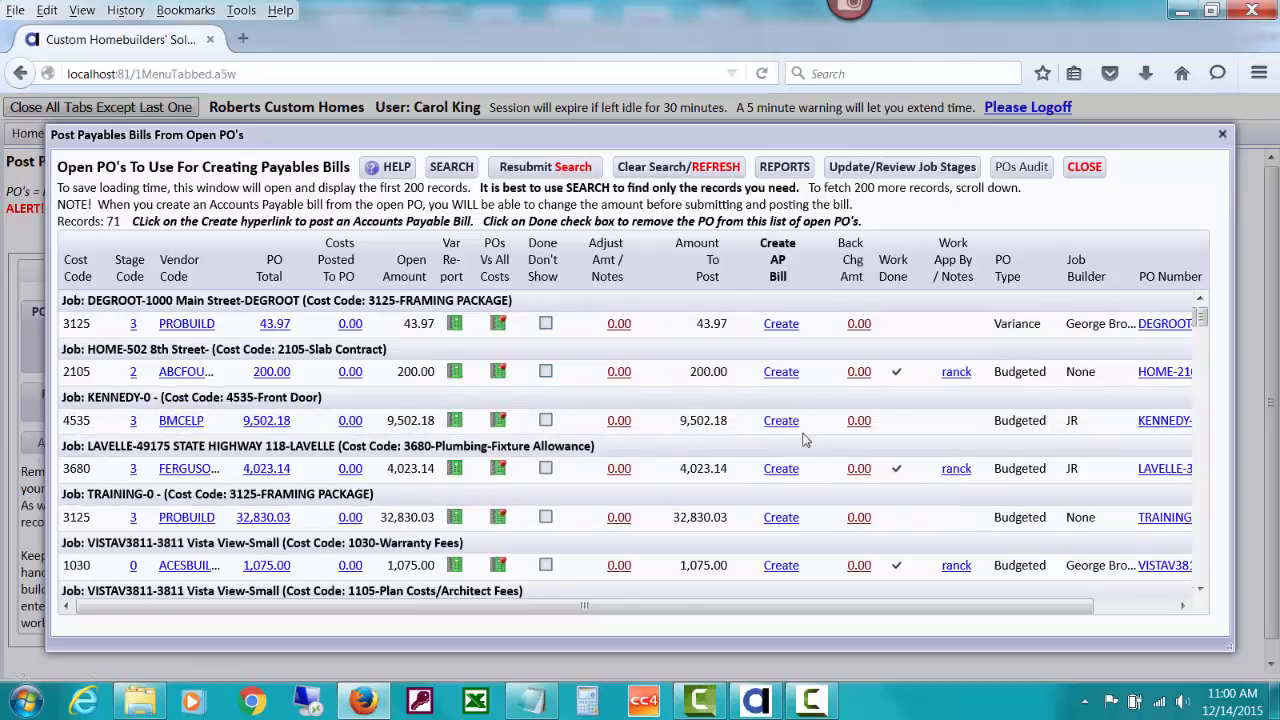
- Read the Rough Plumbing PO's -250.00 hold note, then bring up the open PO search
drag(1202, 320, 1200, 401)
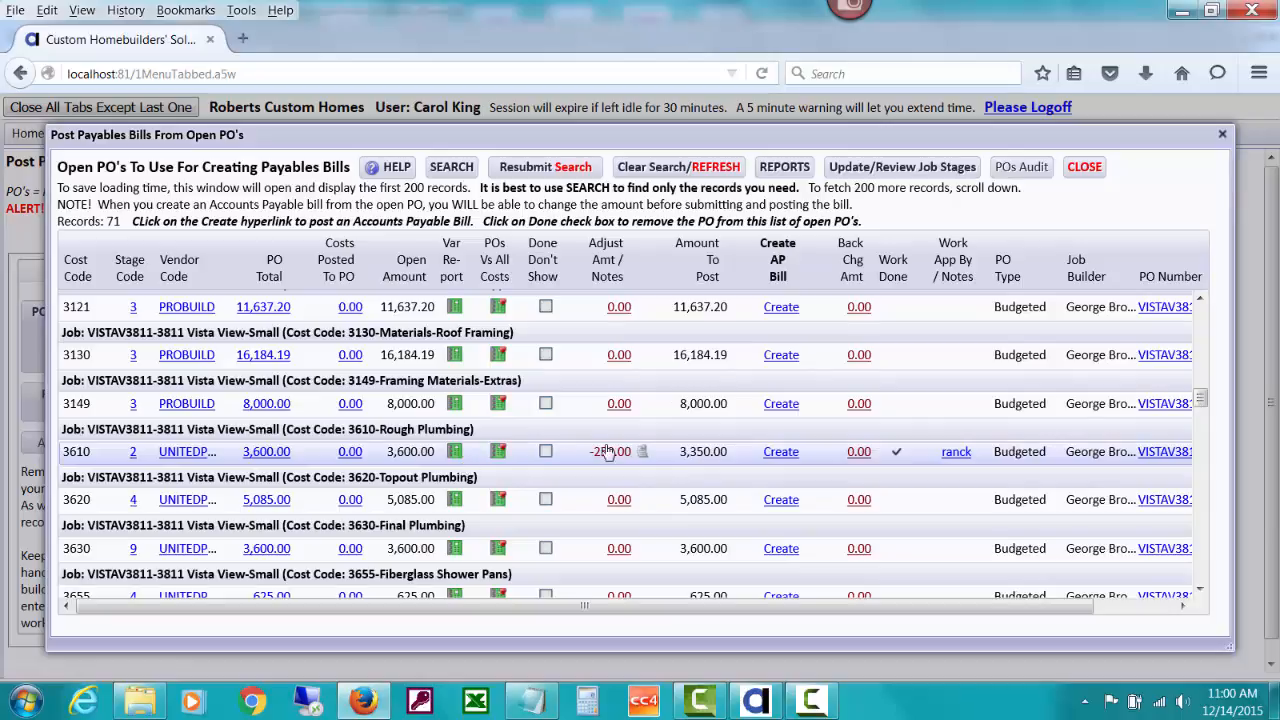
click(645, 452)
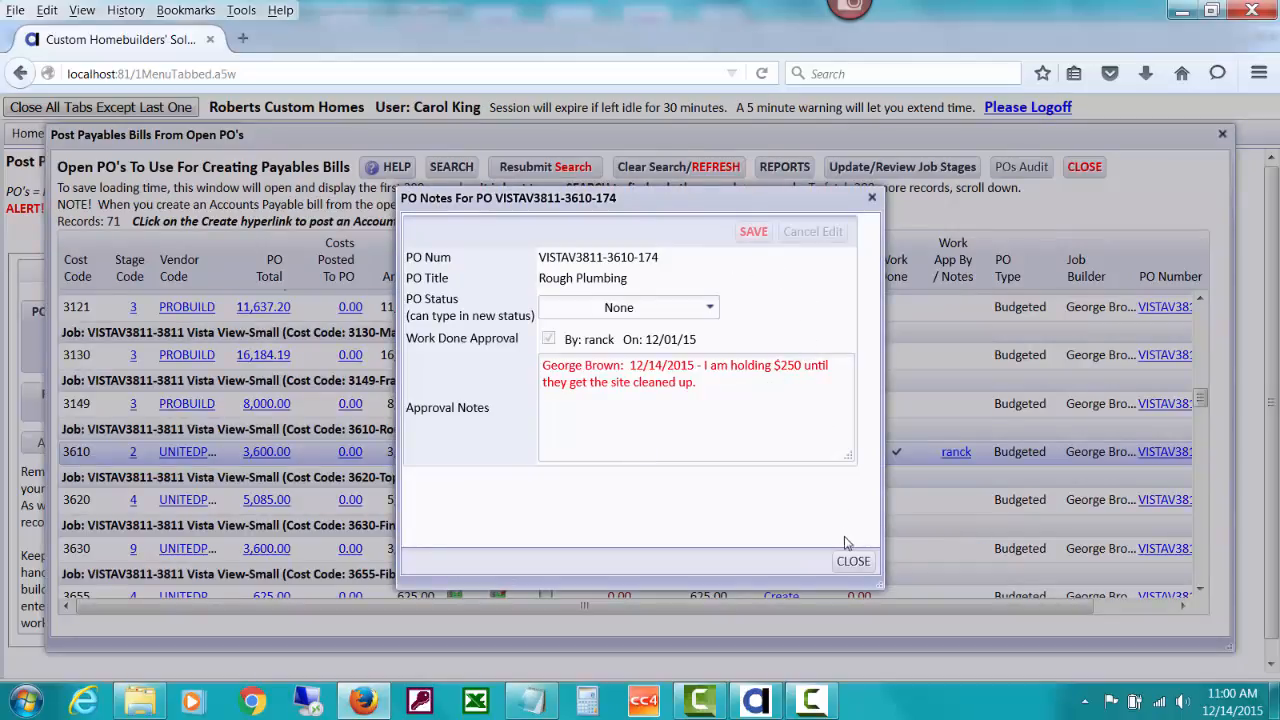
click(852, 561)
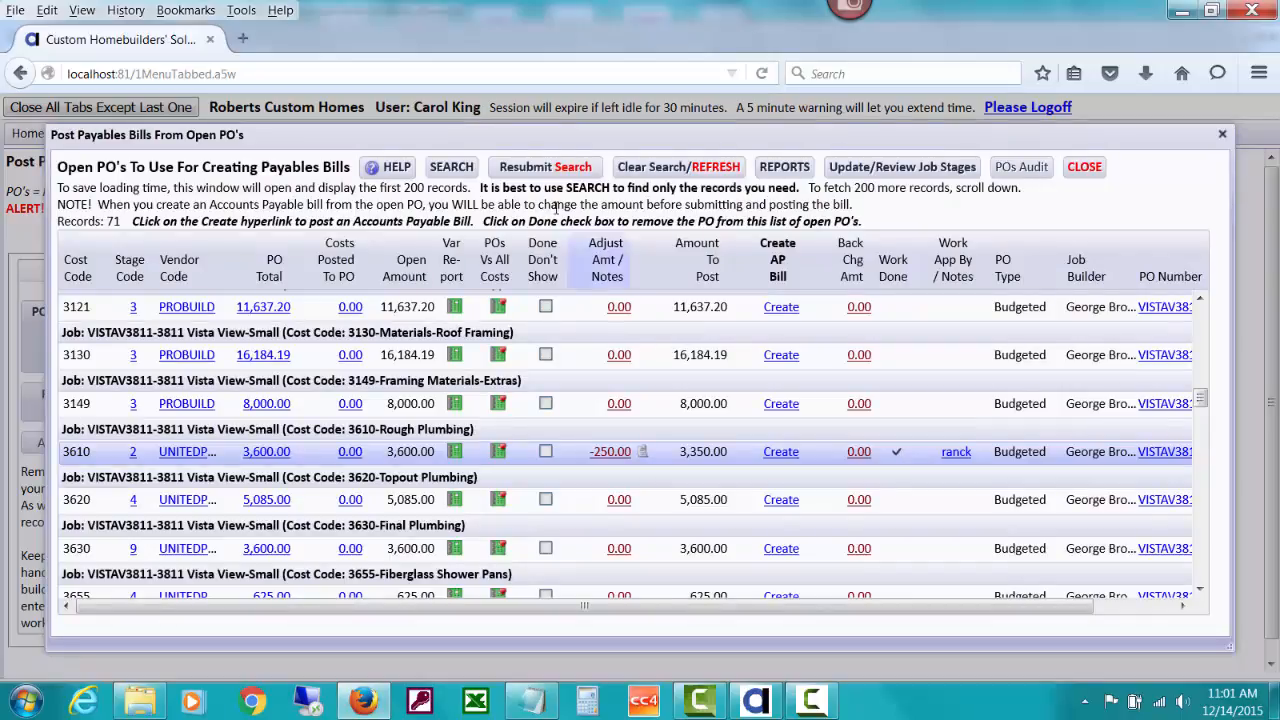
click(451, 171)
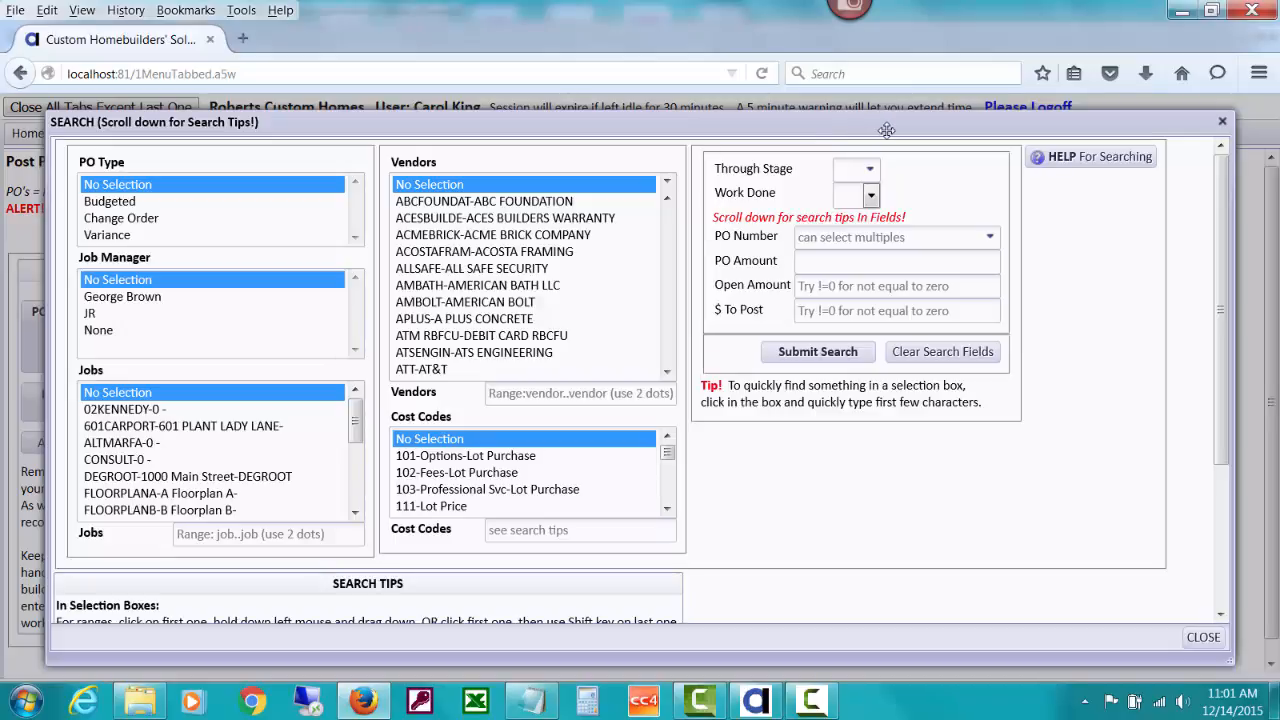
- Filter open POs to Work Done = Yes, leaving 16 records
drag(887, 130, 877, 127)
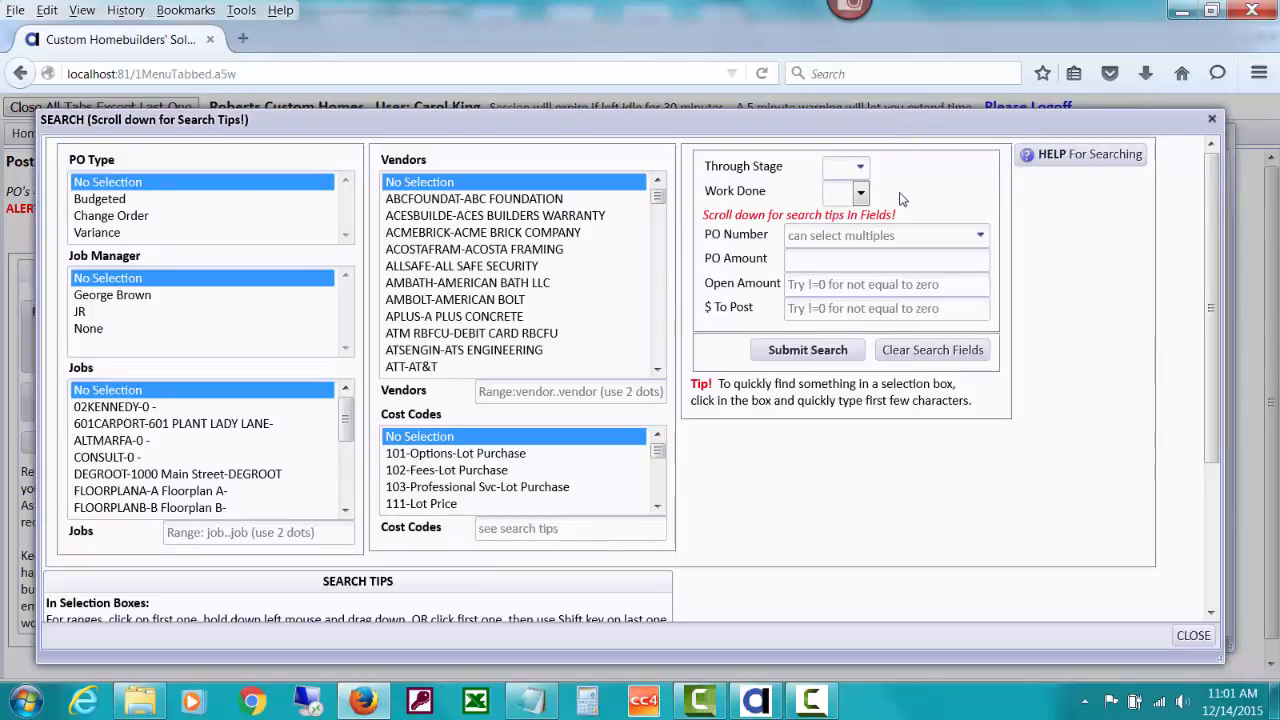
click(860, 193)
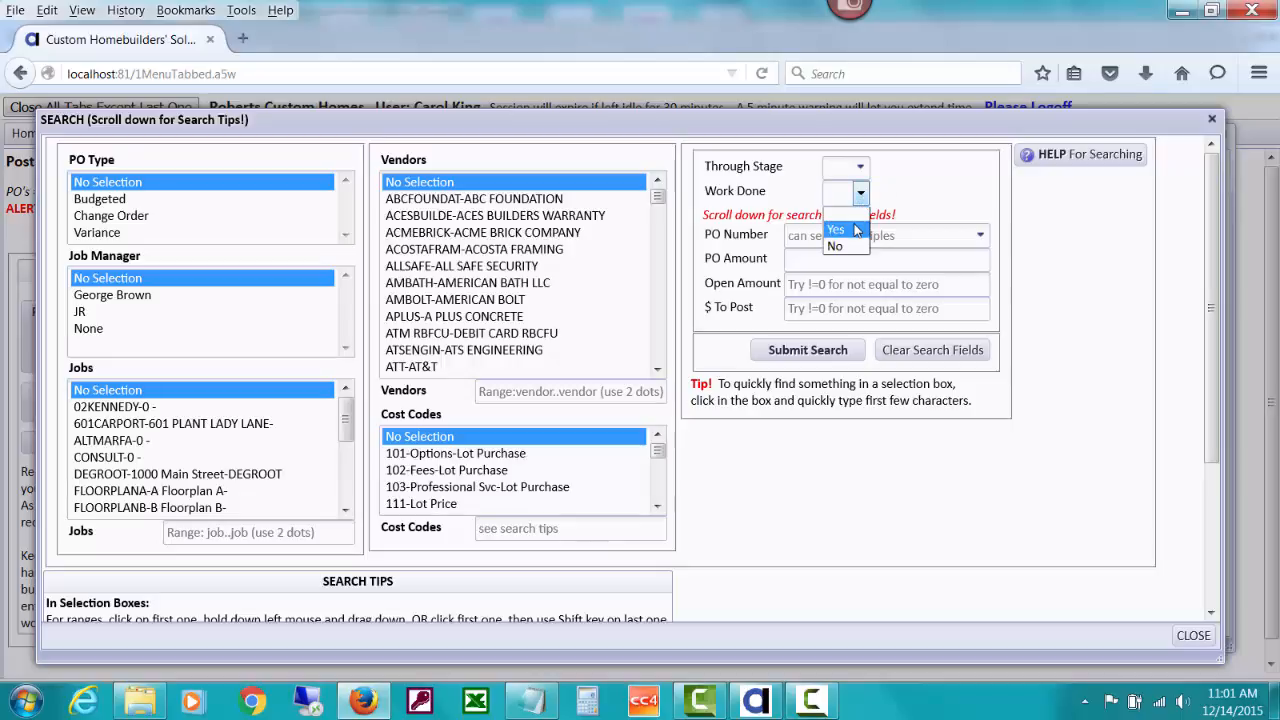
click(855, 230)
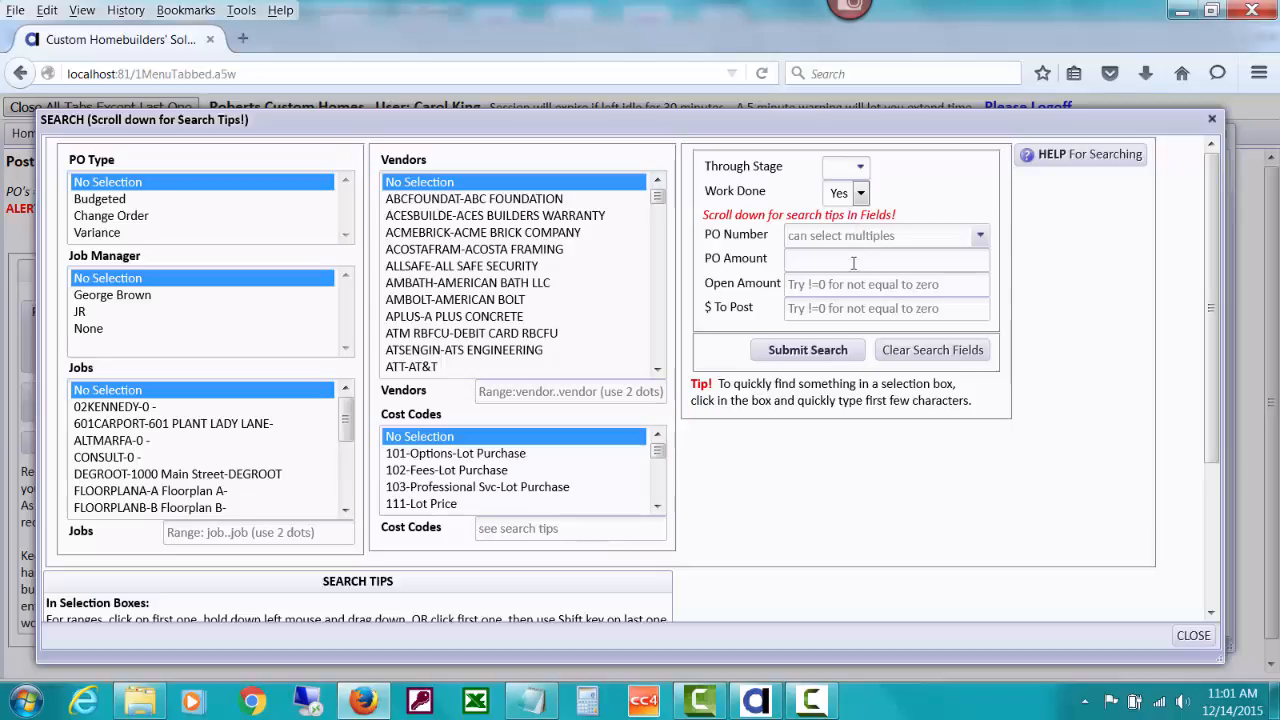
click(835, 351)
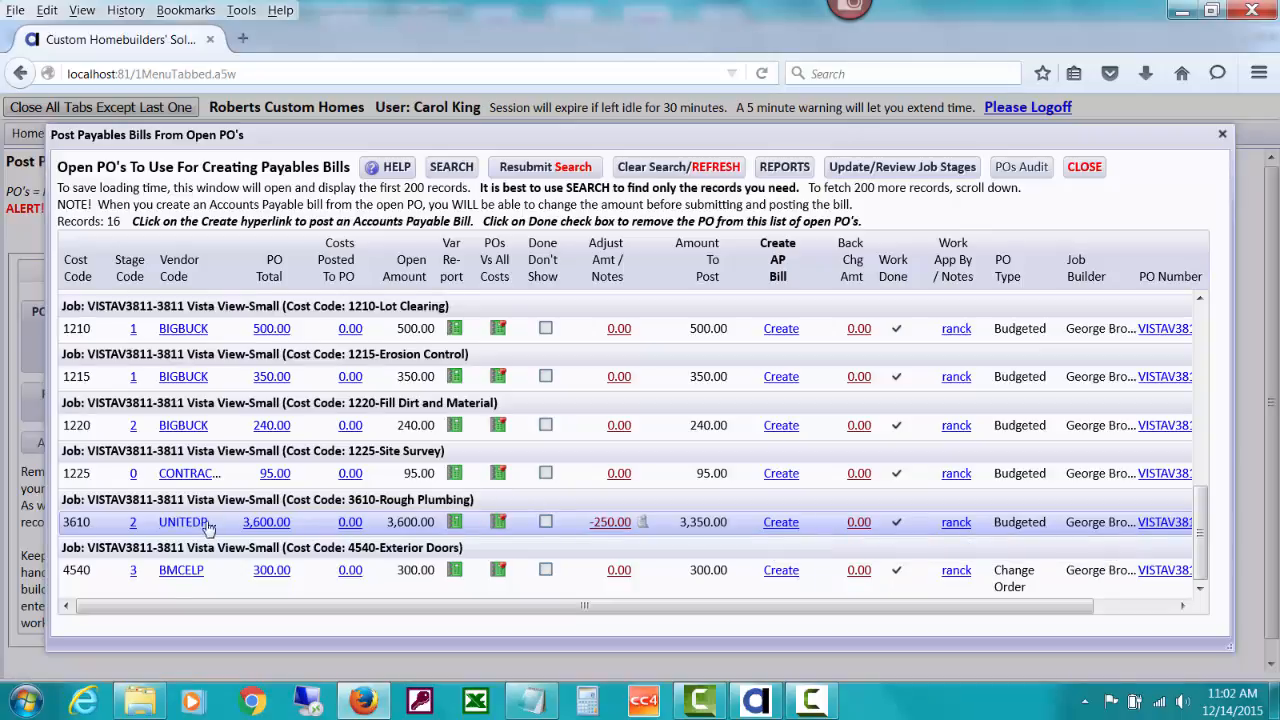
- Start a Rough Plumbing payables bill with an expired liability insurance deduction, hiding vendor alerts
click(782, 524)
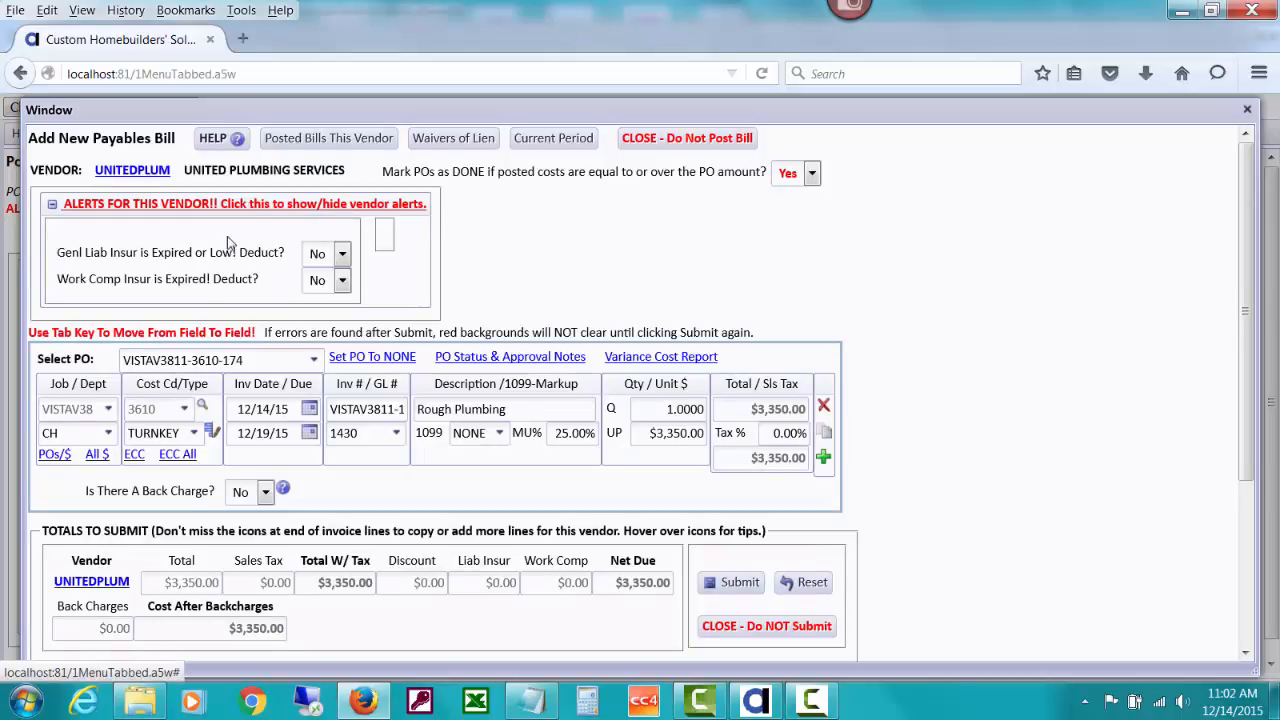
click(341, 257)
click(338, 283)
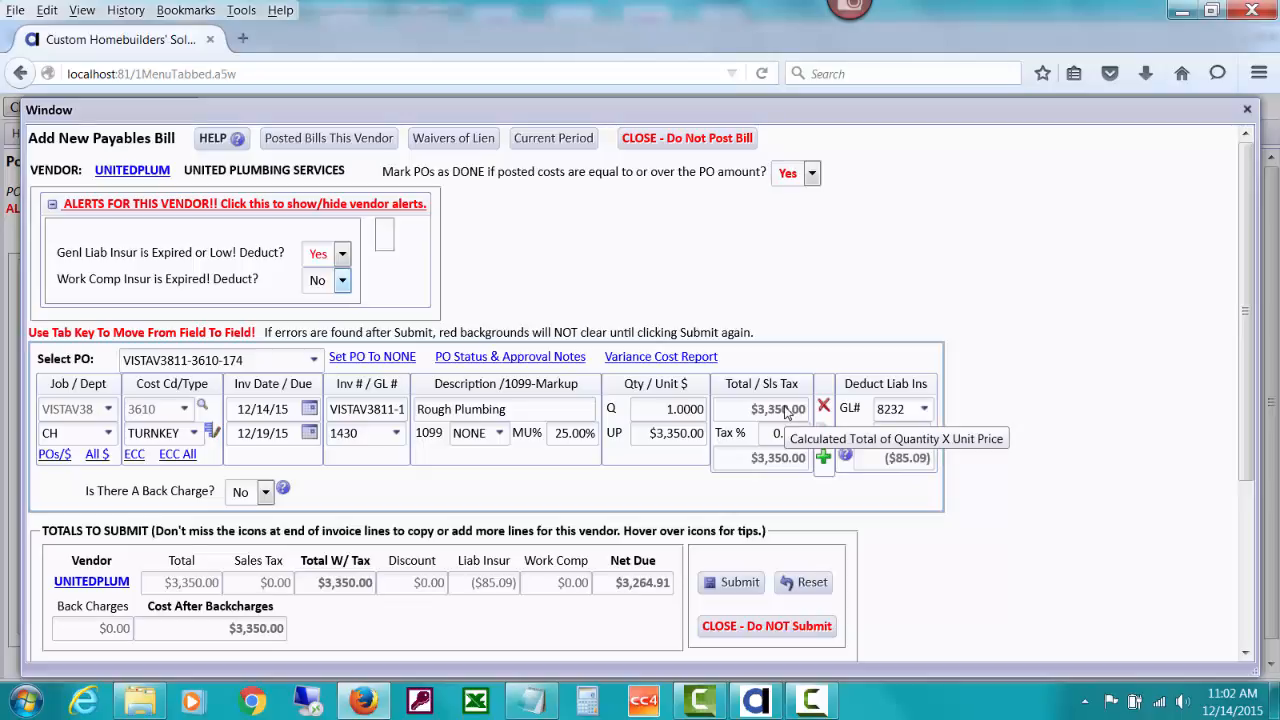
click(297, 205)
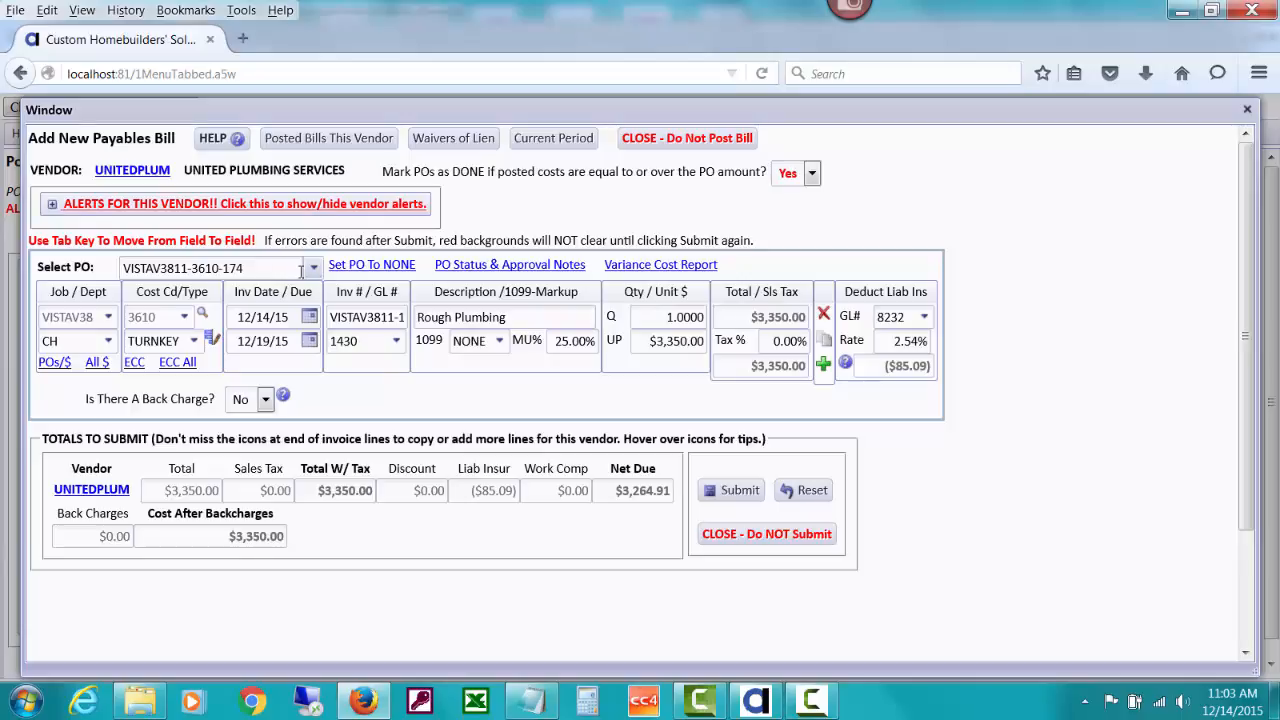
click(497, 267)
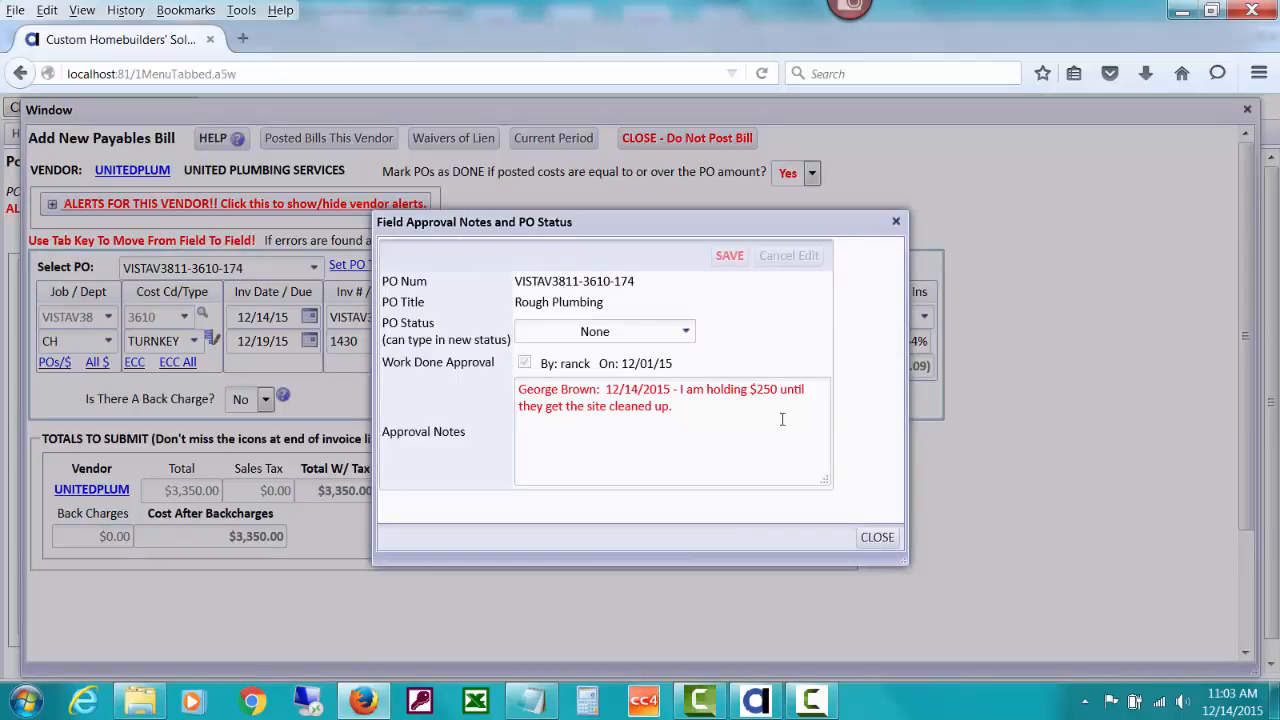
click(893, 544)
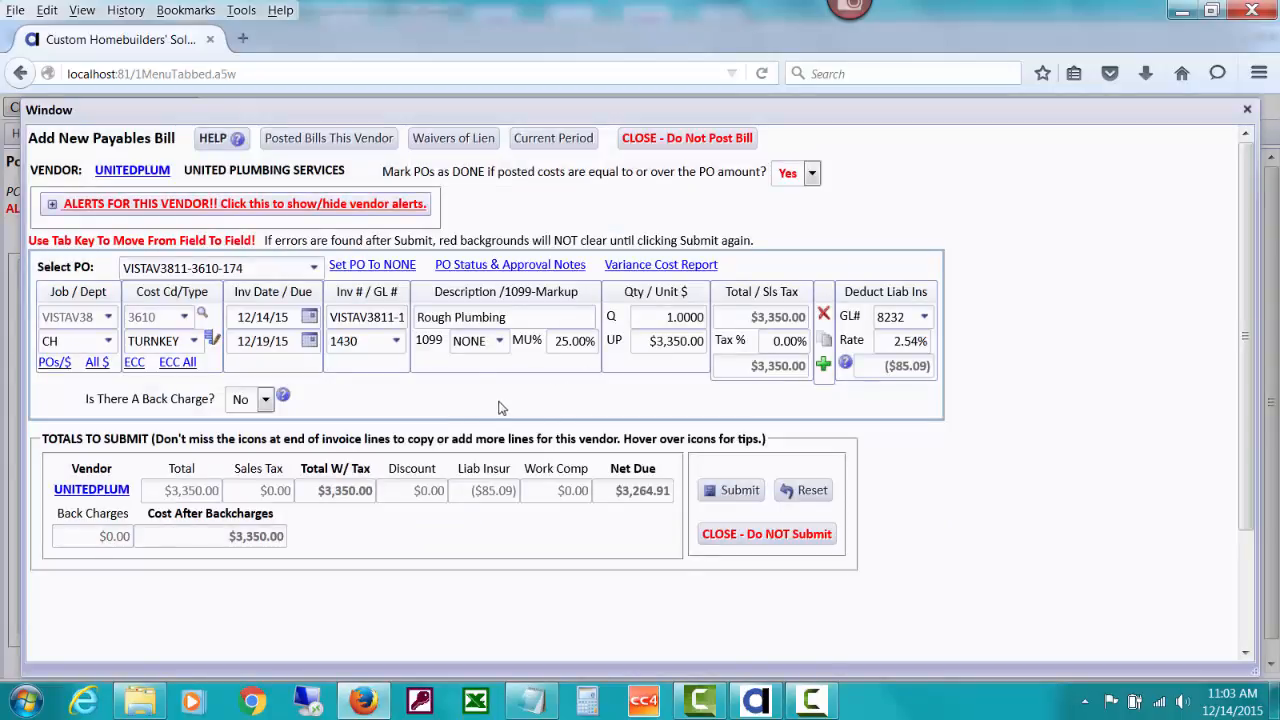
click(314, 270)
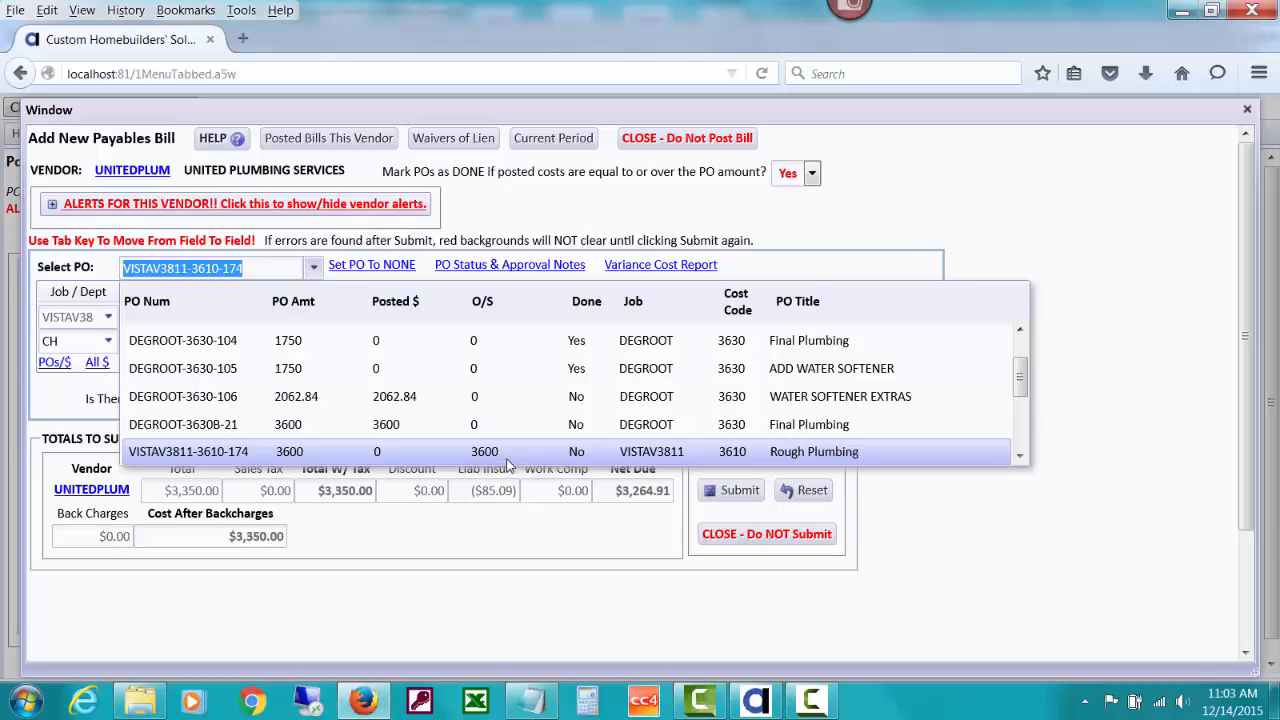
click(838, 212)
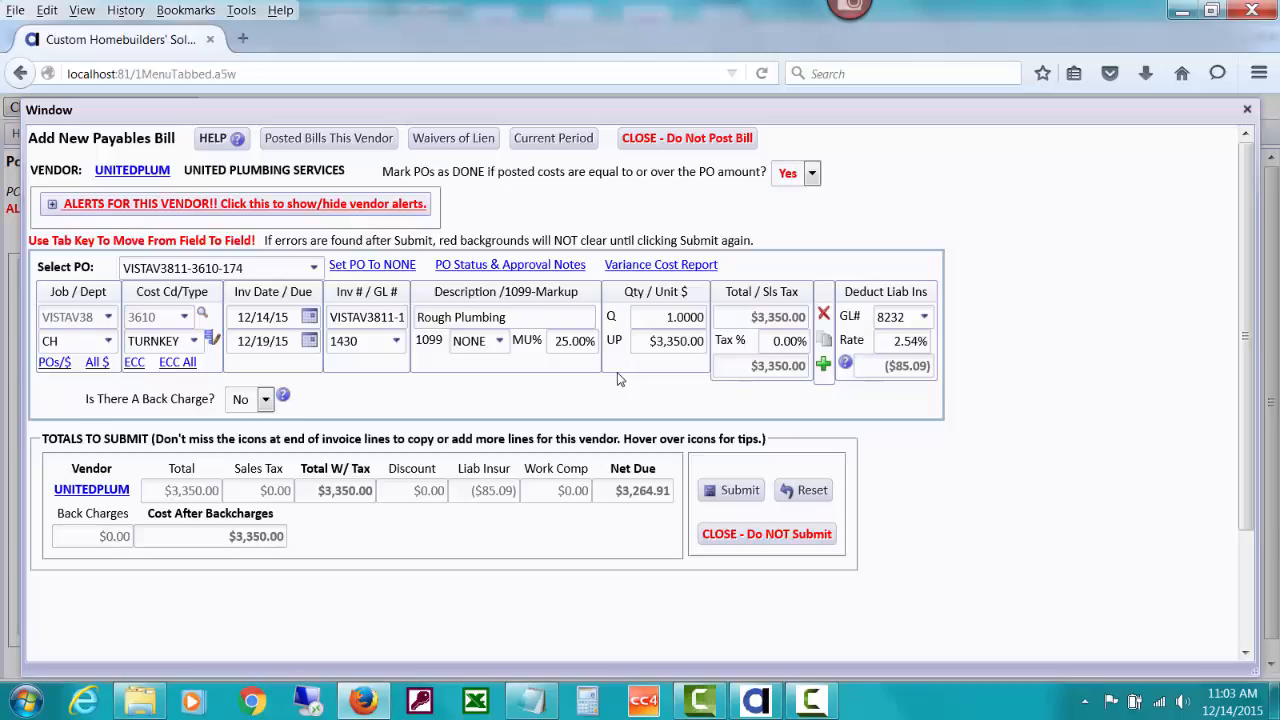
- Post the $3,264.91 Rough Plumbing bill as unpaid and view its batch 511 entries
click(726, 496)
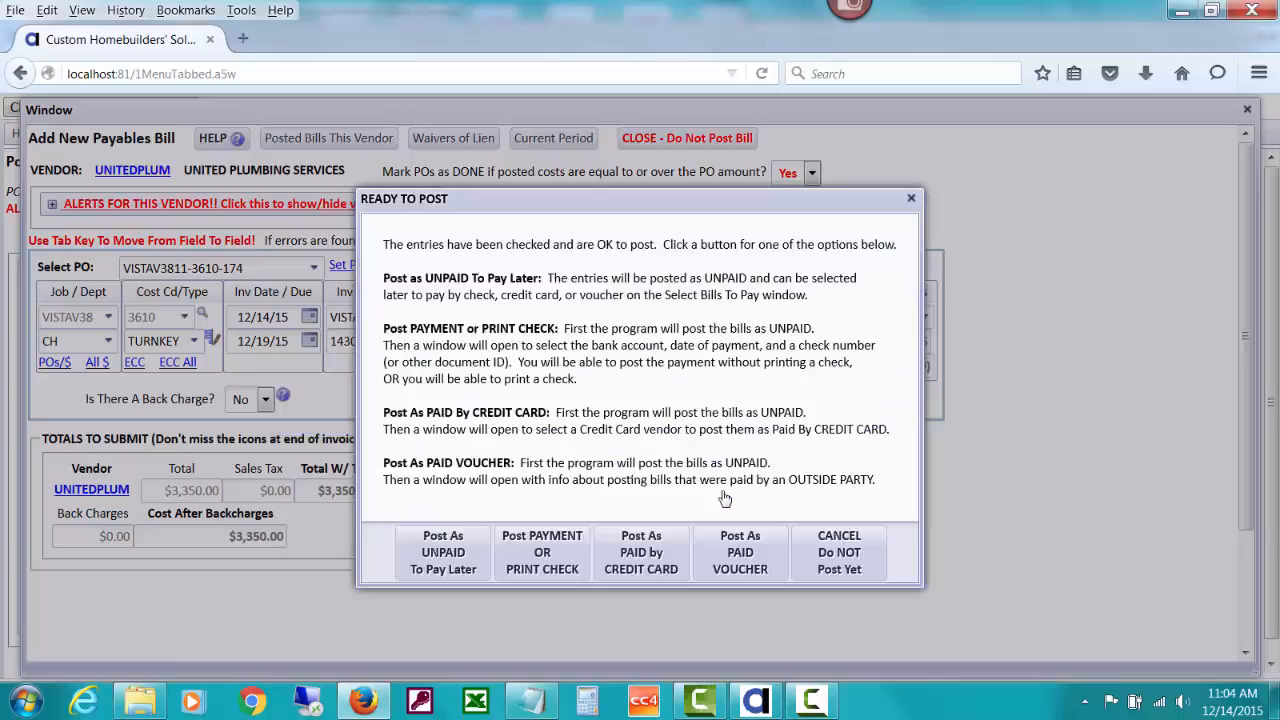
click(460, 556)
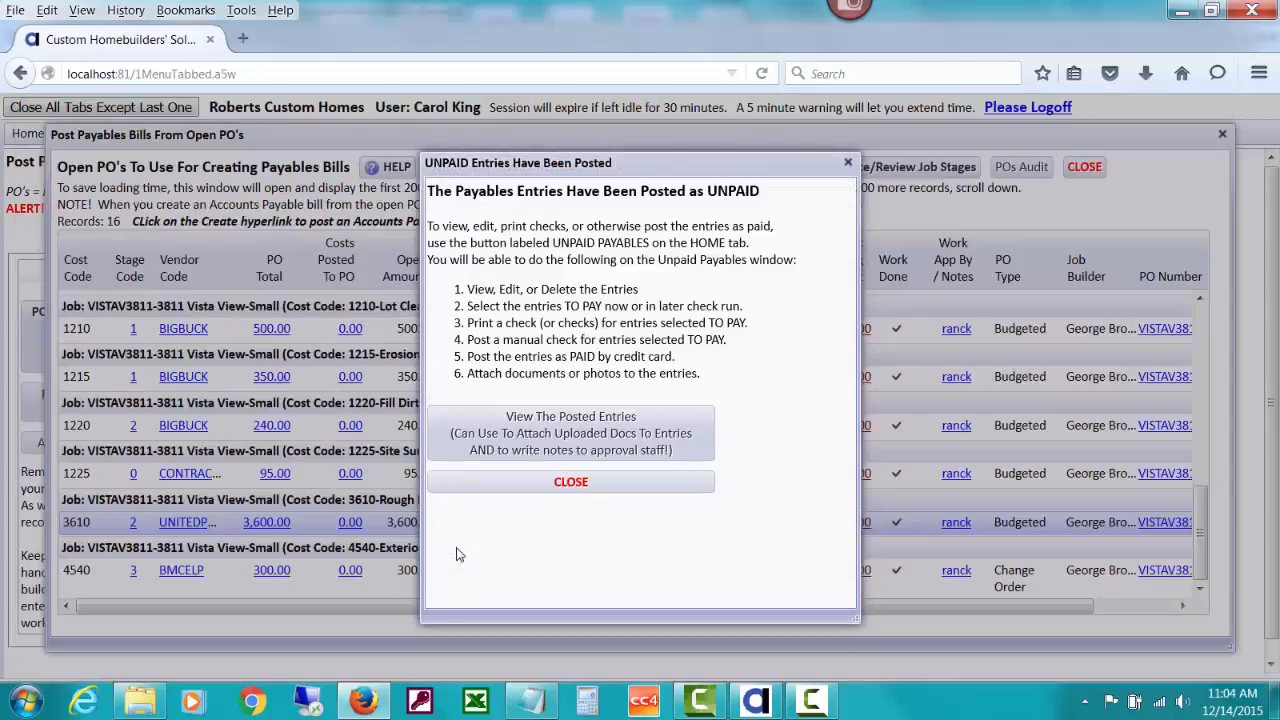
click(681, 423)
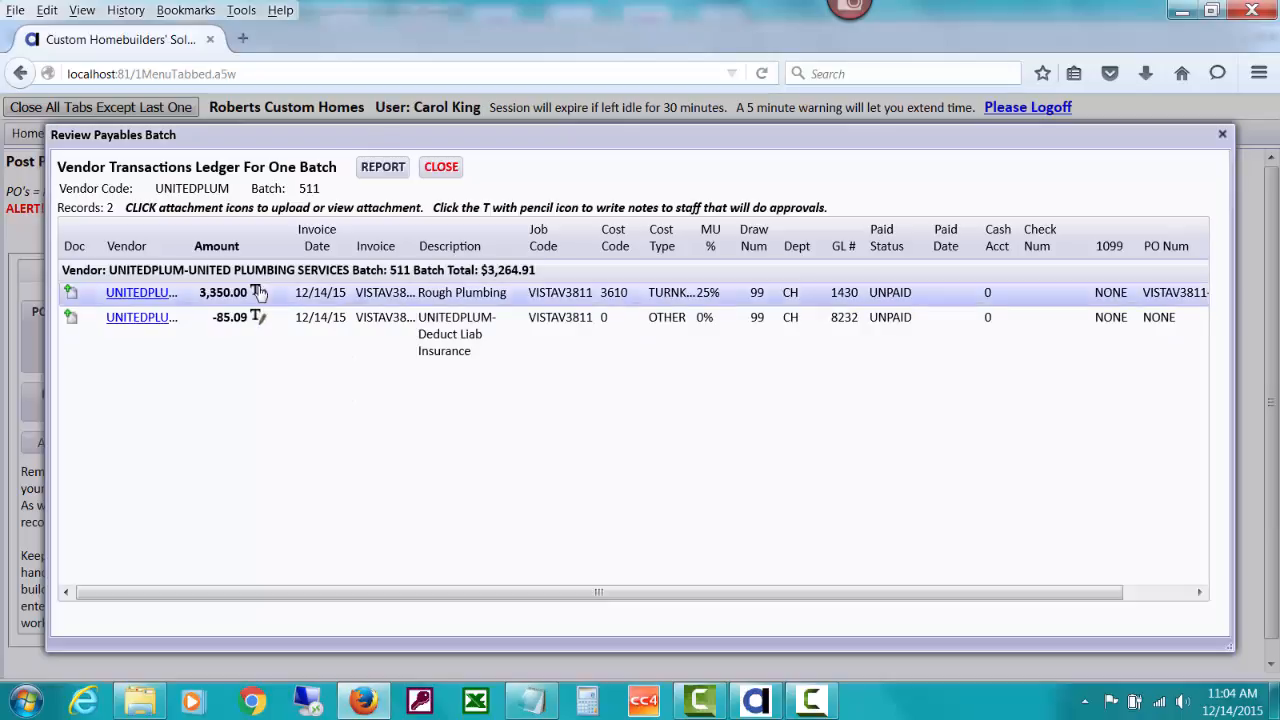
- Save an approval note on the $3,350.00 Rough Plumbing bill: $250 held on the PO until site cleanup
click(258, 292)
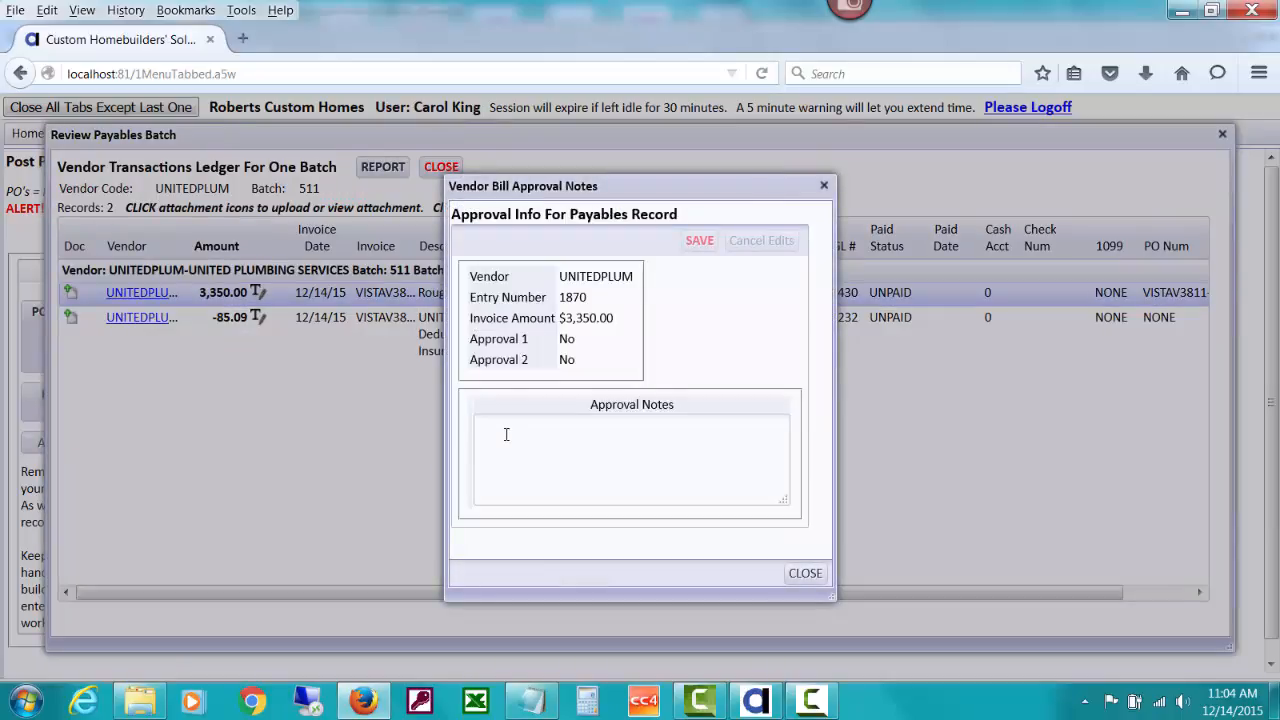
text(By )
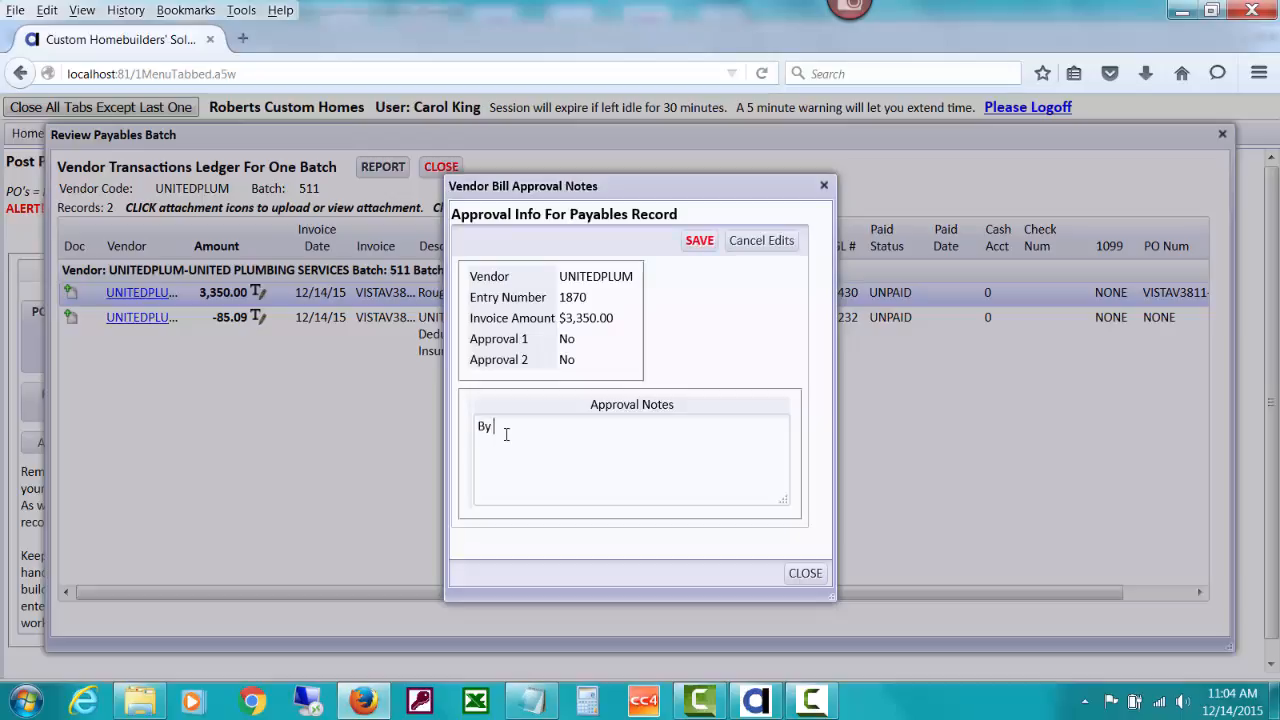
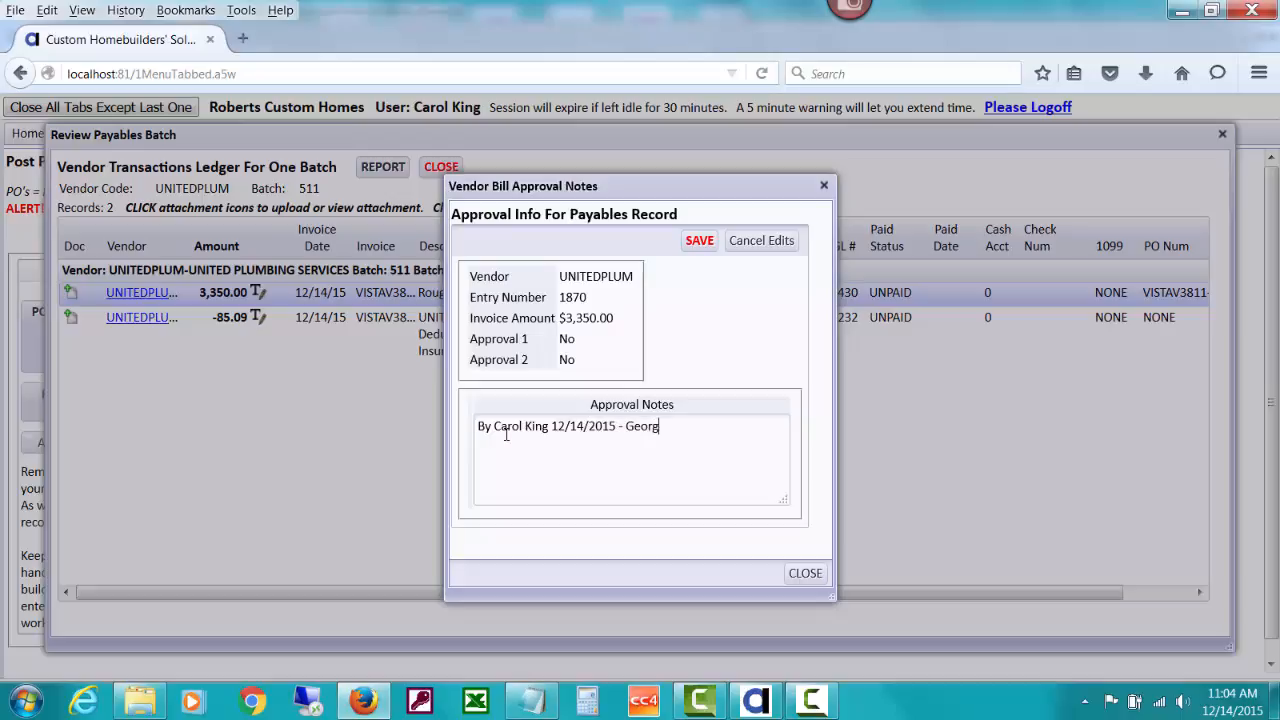
text(e is holding $250 on the PO)
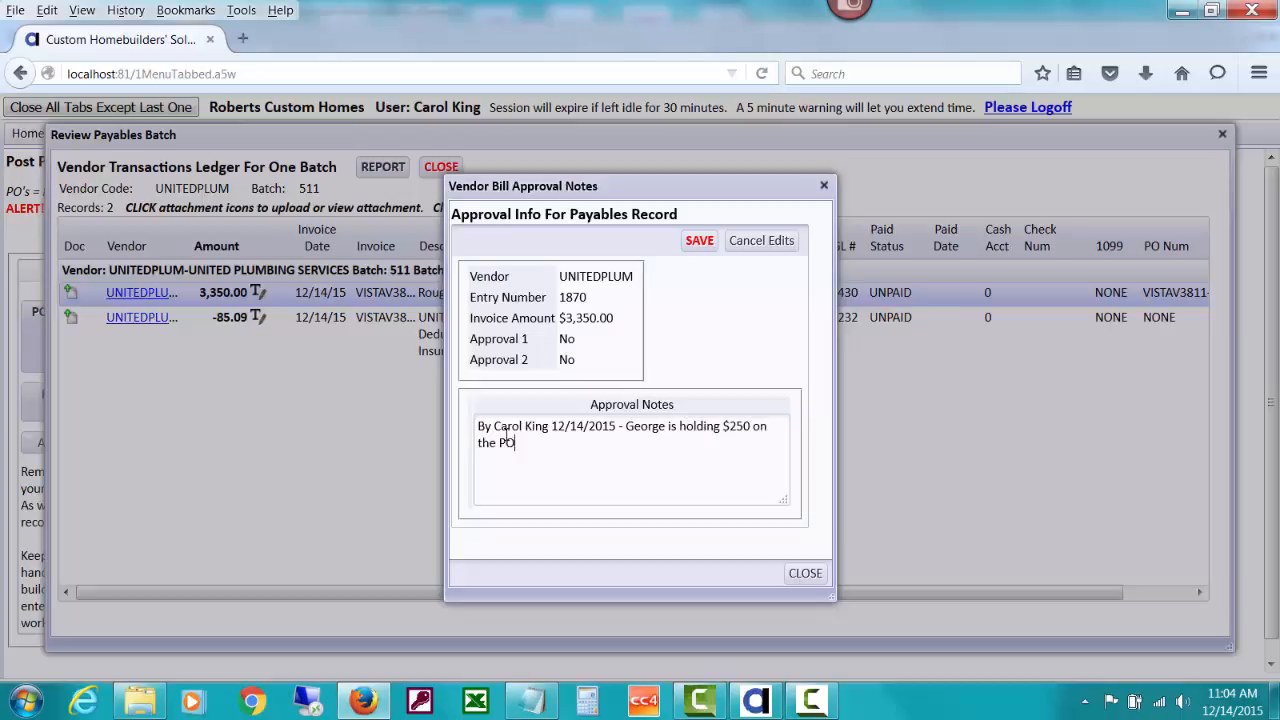
text( until they clean up the site.)
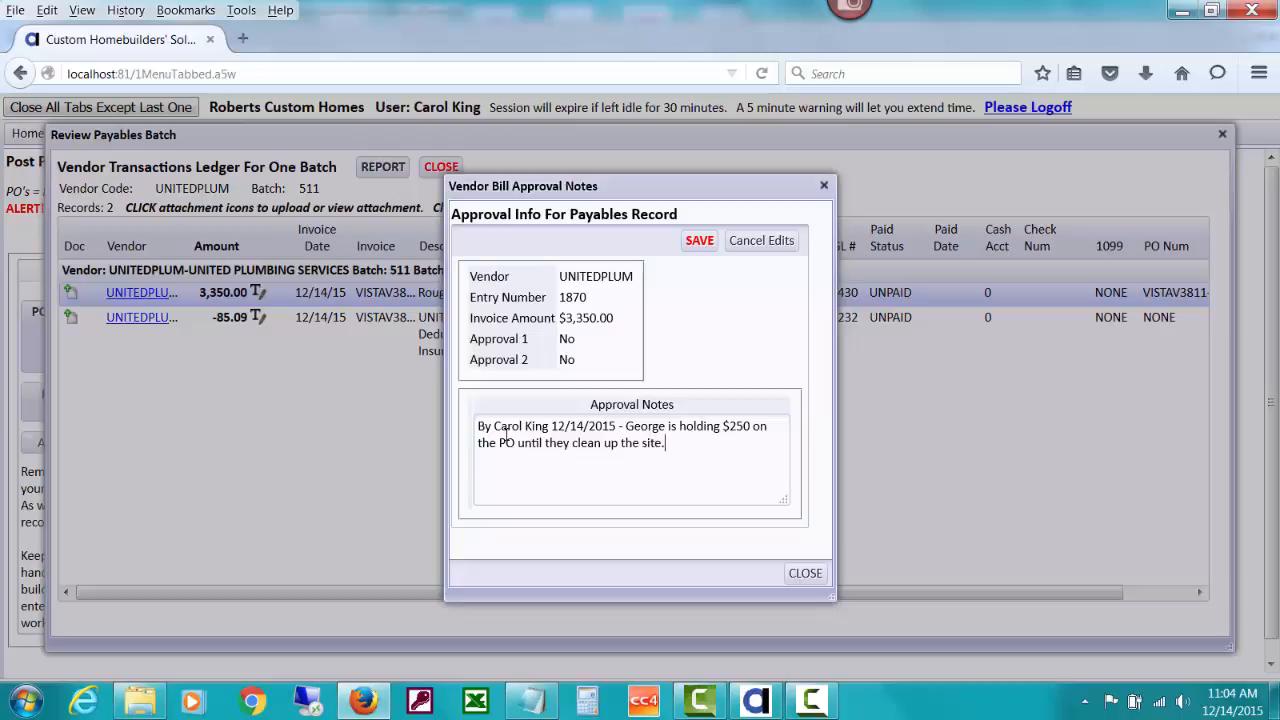
click(697, 243)
click(770, 479)
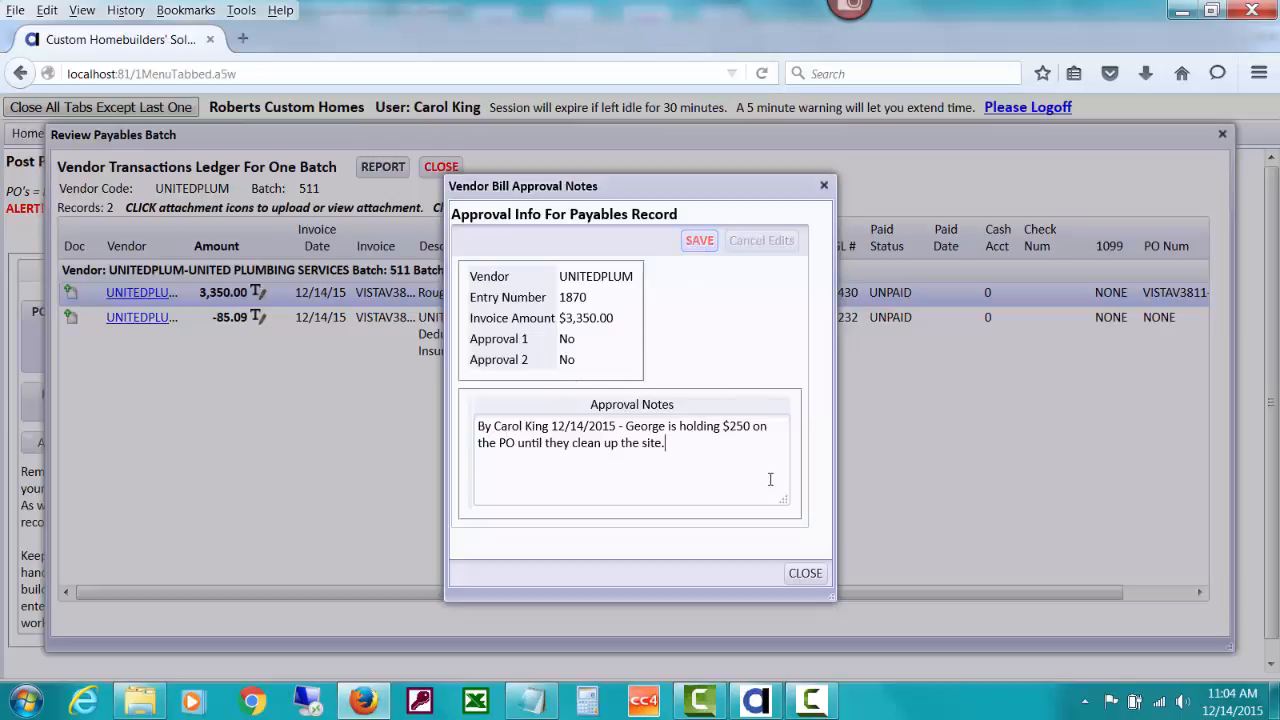
click(806, 574)
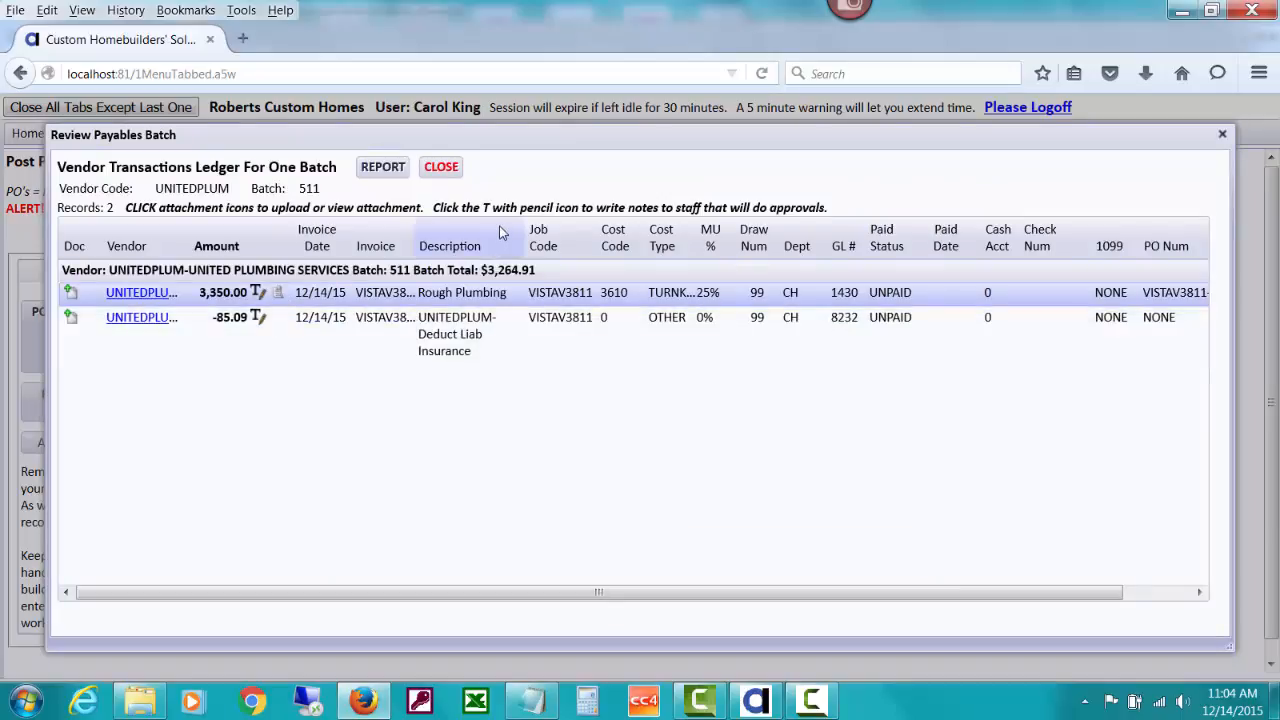
- Close the posted batch review, unpaid notice and Open PO's list, then go Home to Approve Unpaid Costs
click(452, 178)
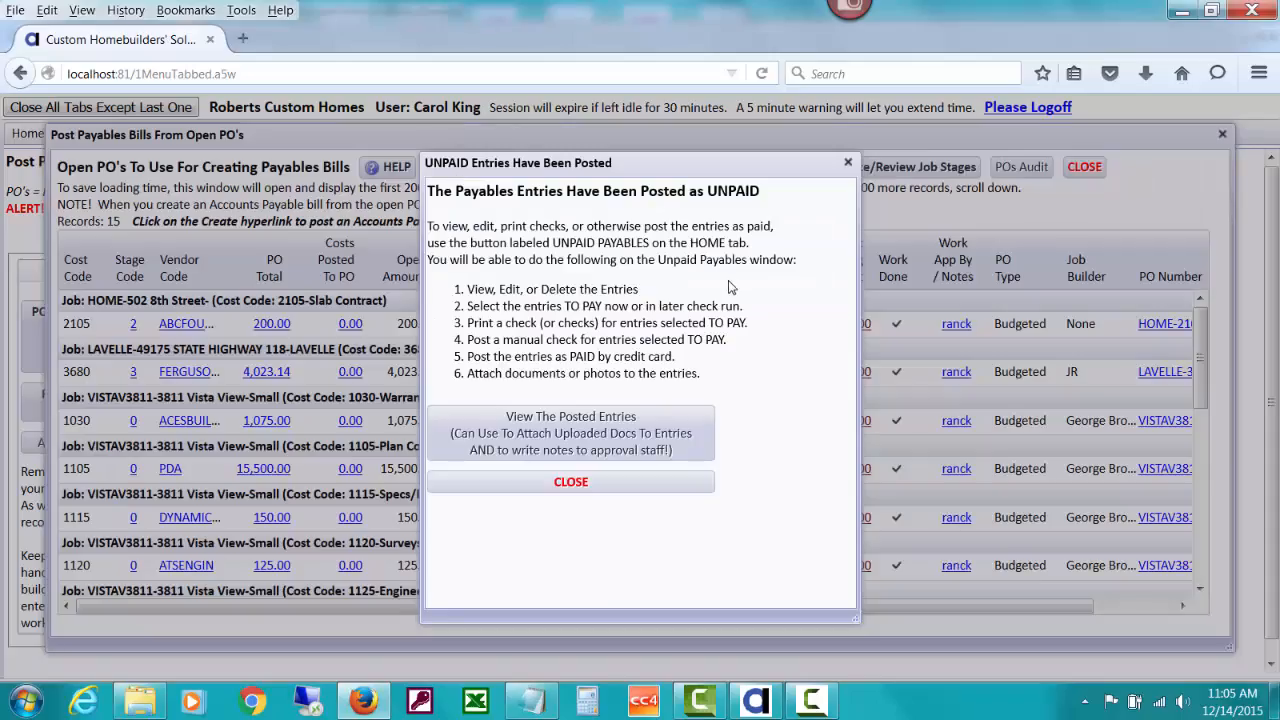
click(641, 486)
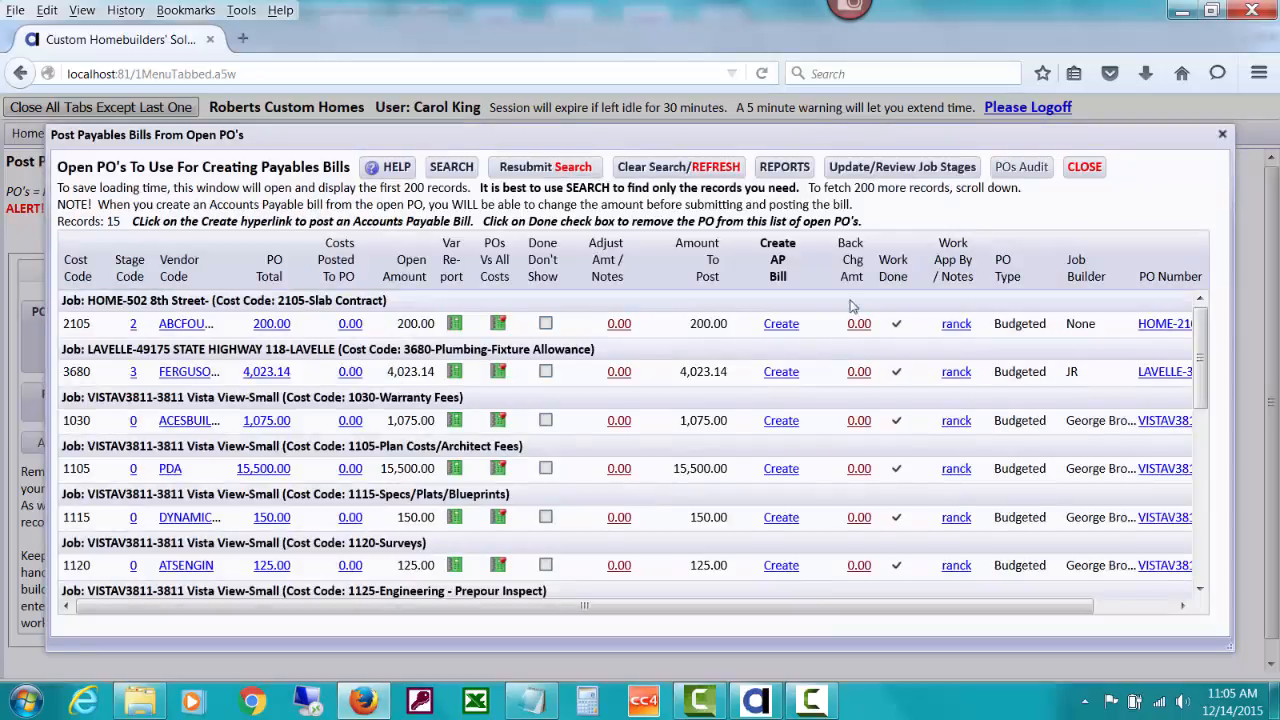
click(1085, 167)
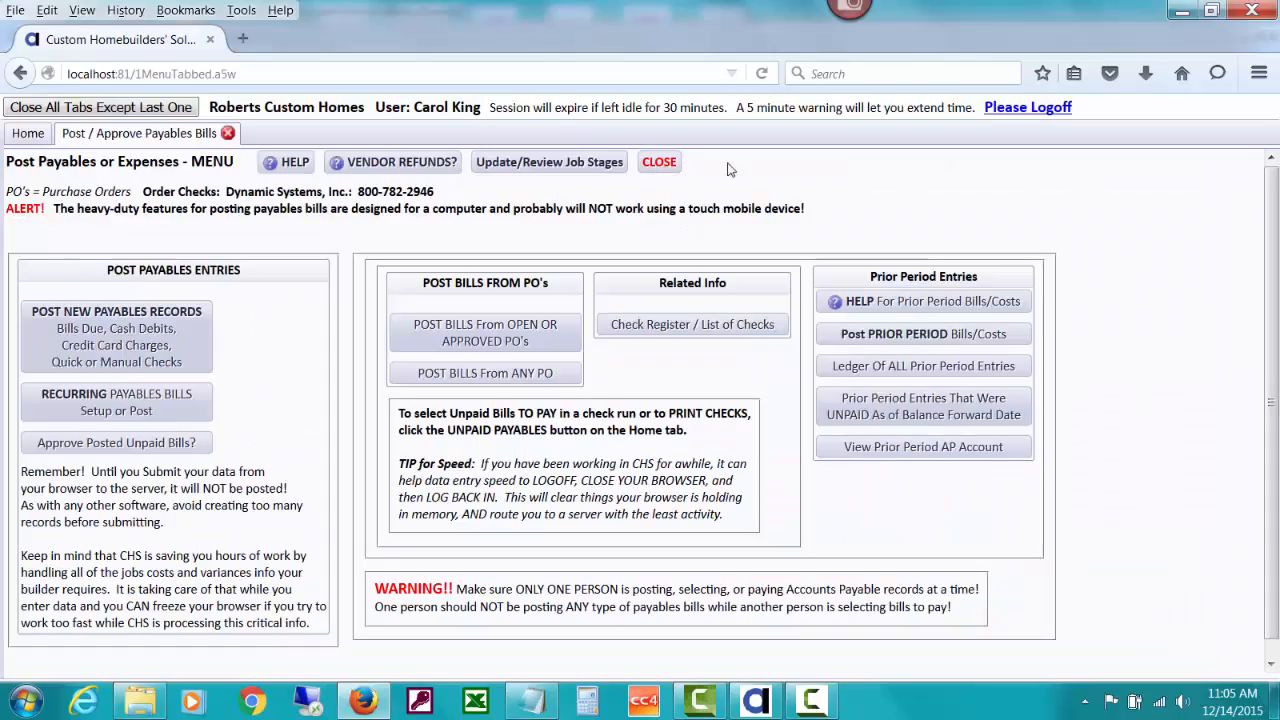
click(27, 134)
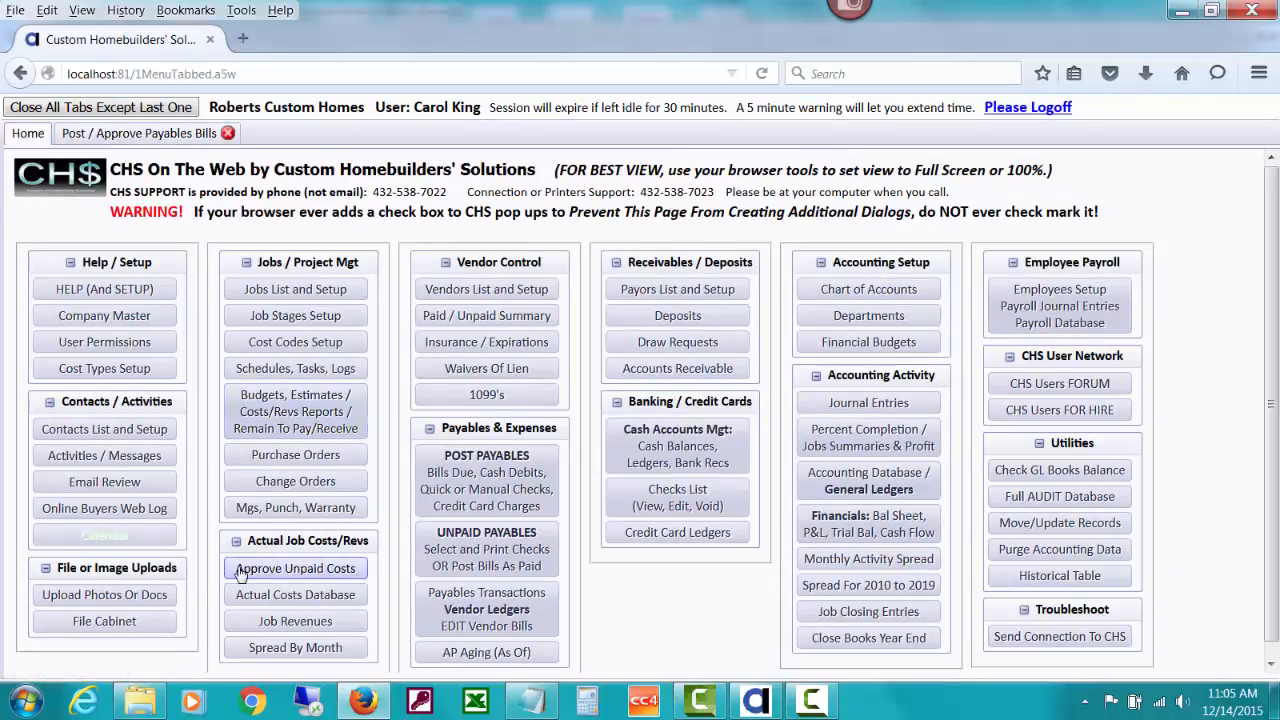
click(341, 570)
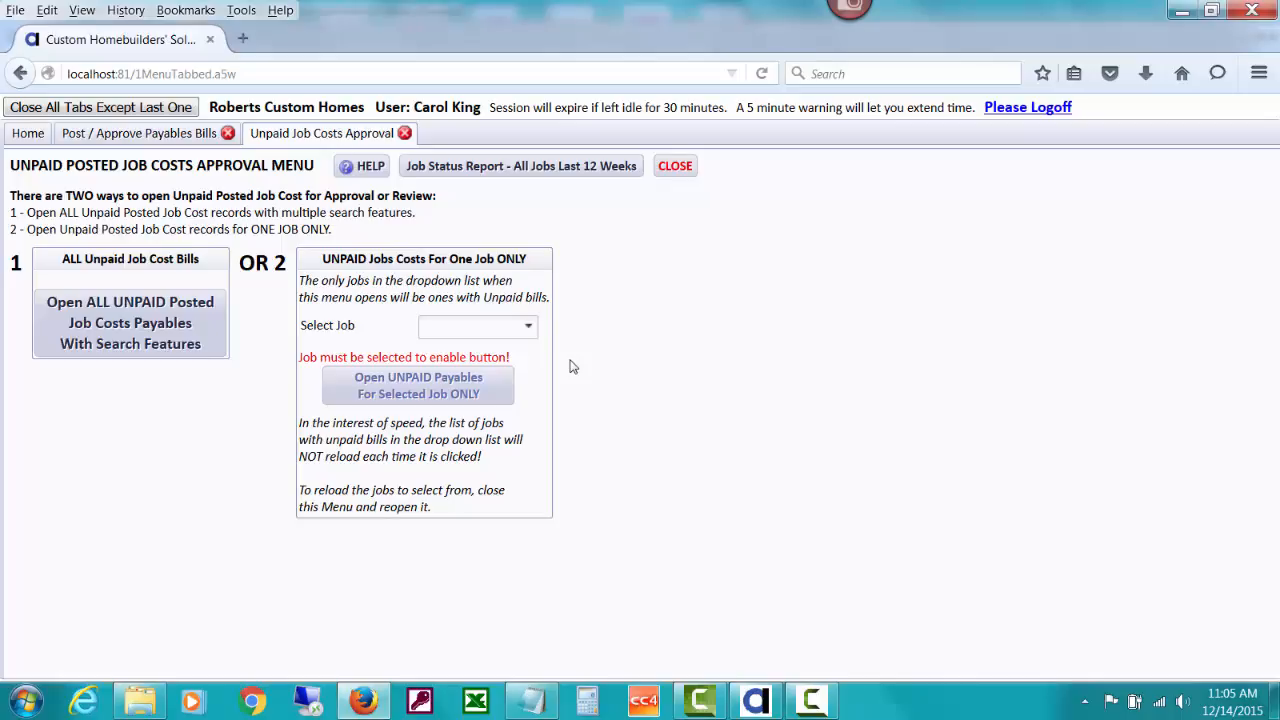
- List the unpaid bills for job VISTAV3811 only and scroll down to the United Plumbing rows
click(528, 327)
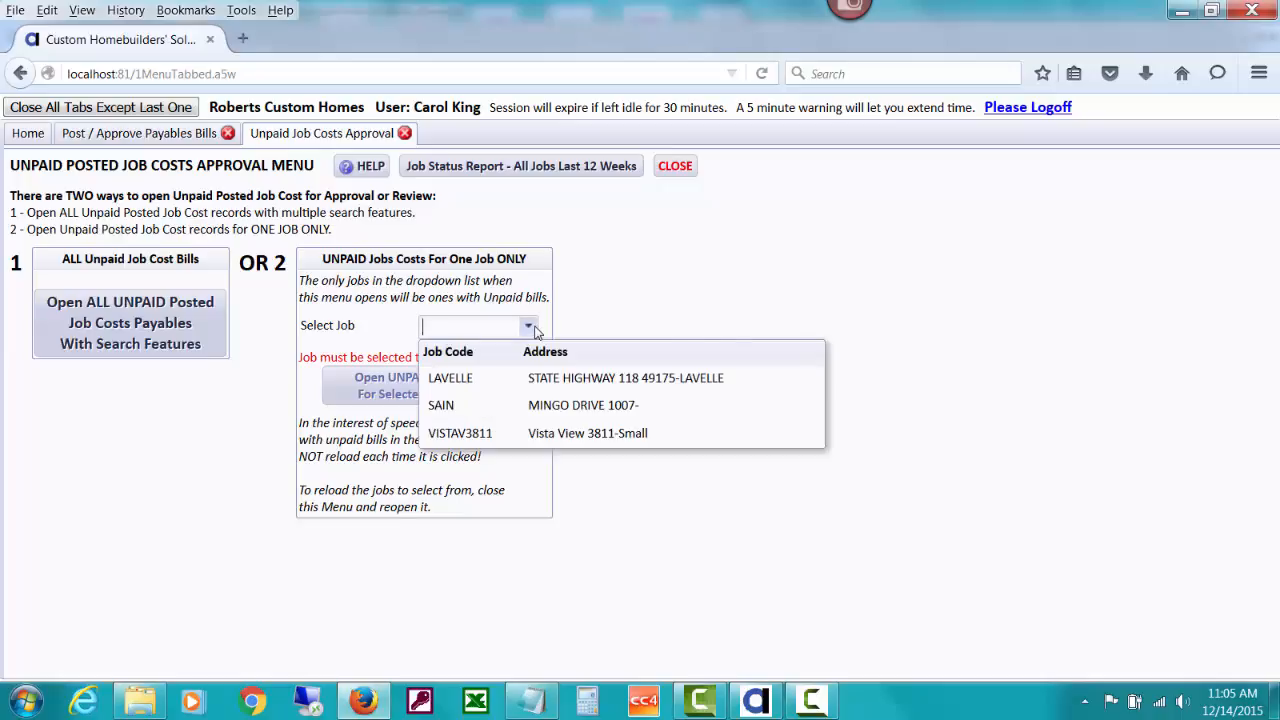
click(522, 433)
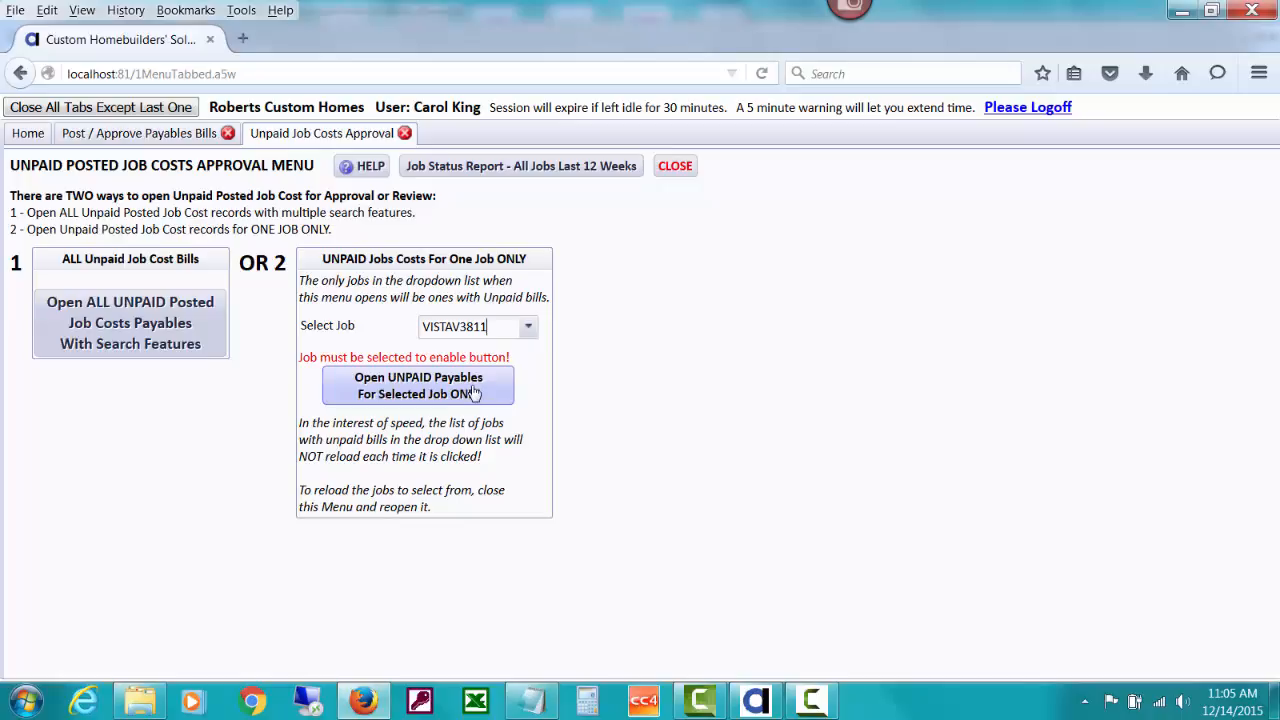
click(475, 393)
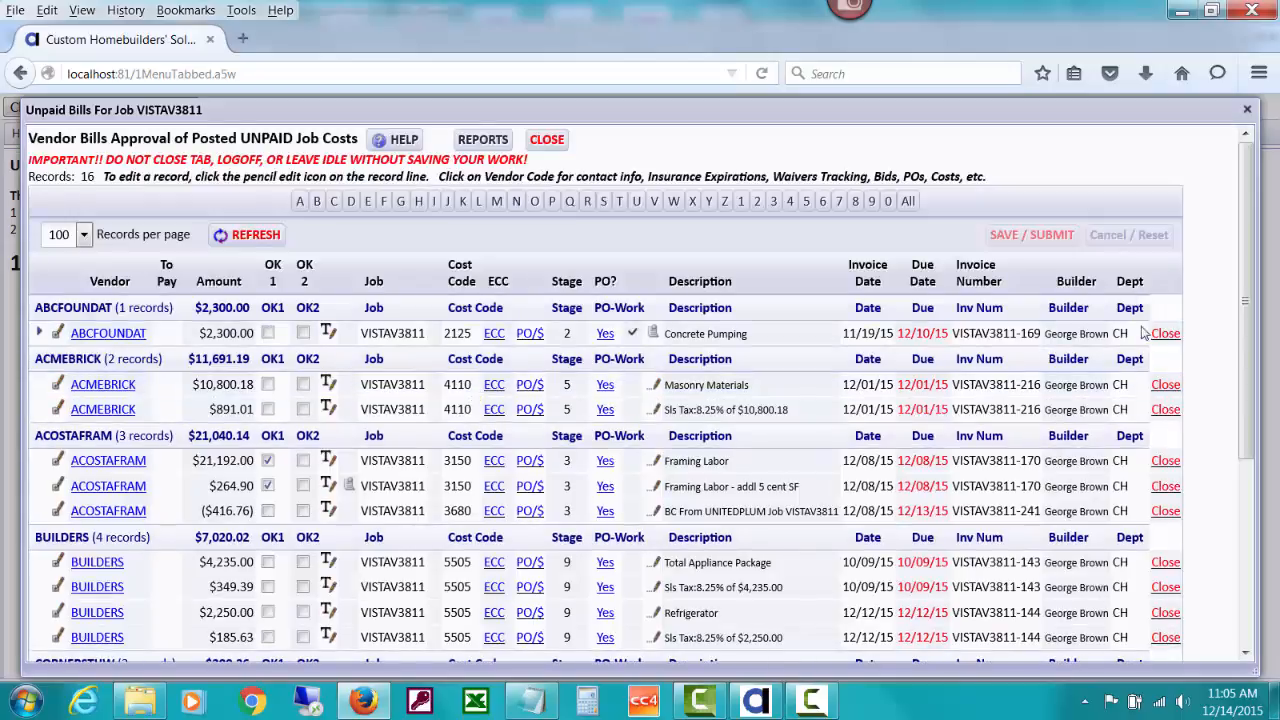
drag(1246, 330, 1247, 516)
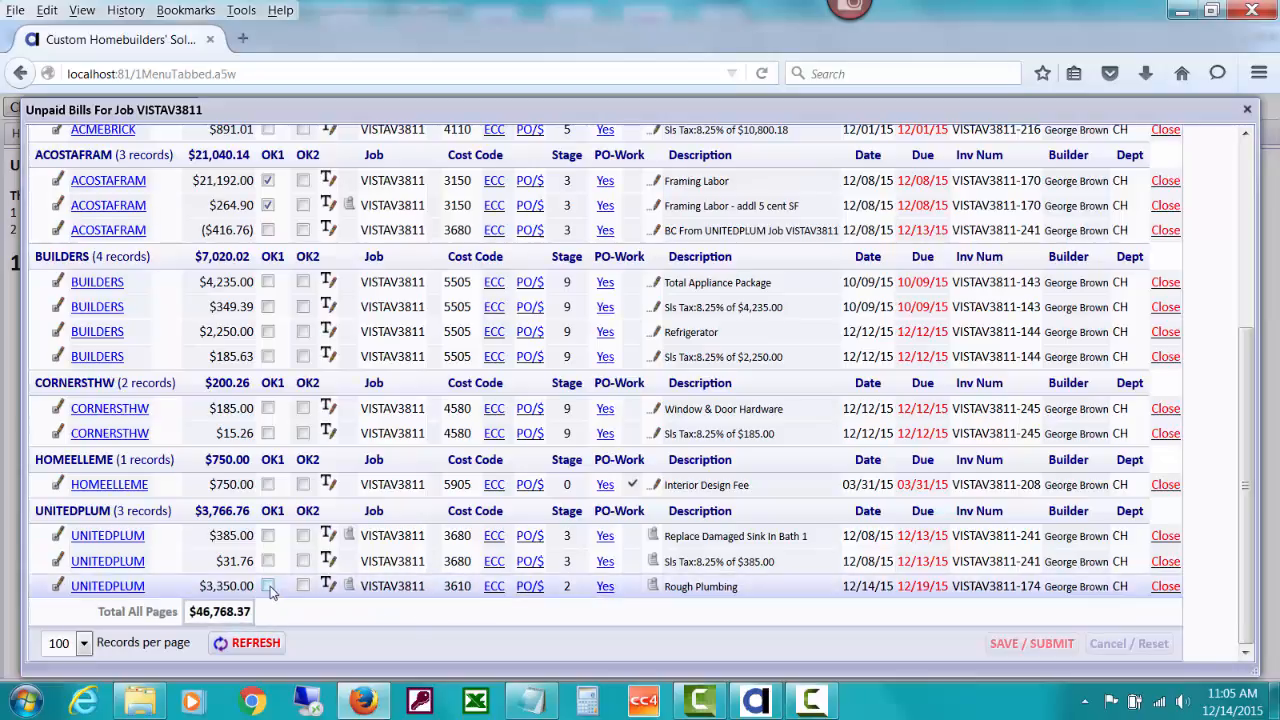
click(652, 588)
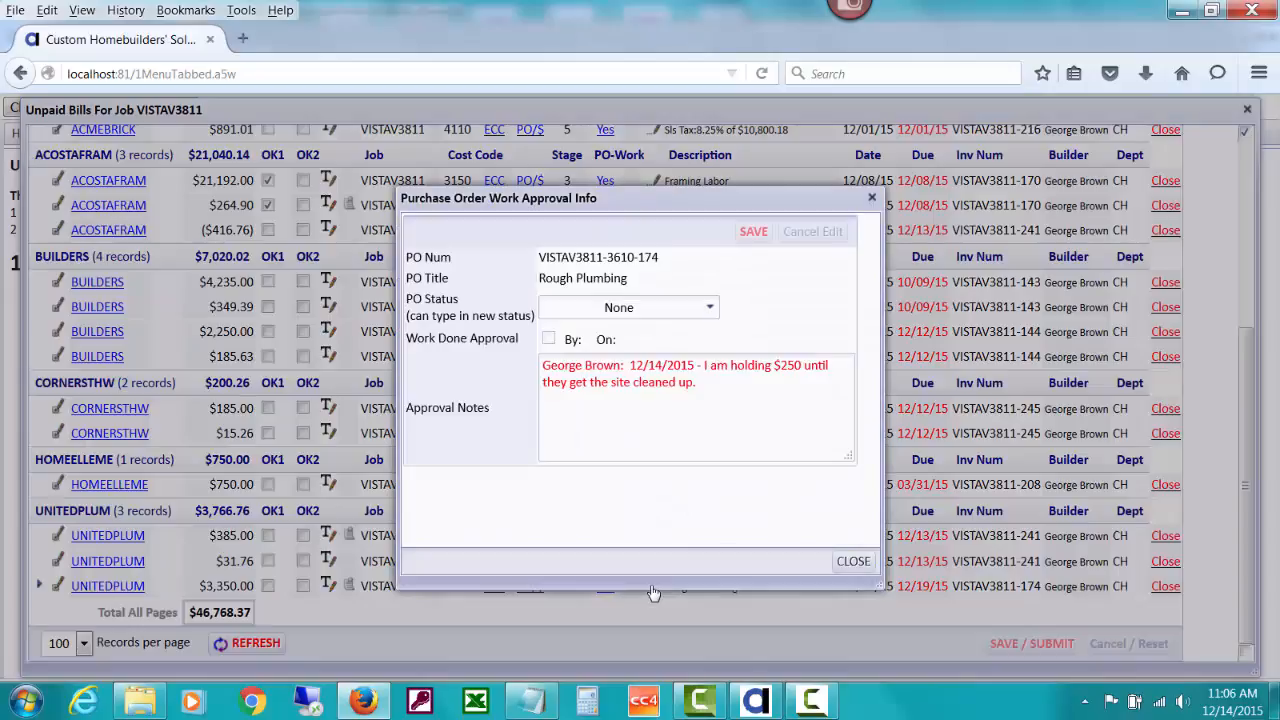
click(854, 562)
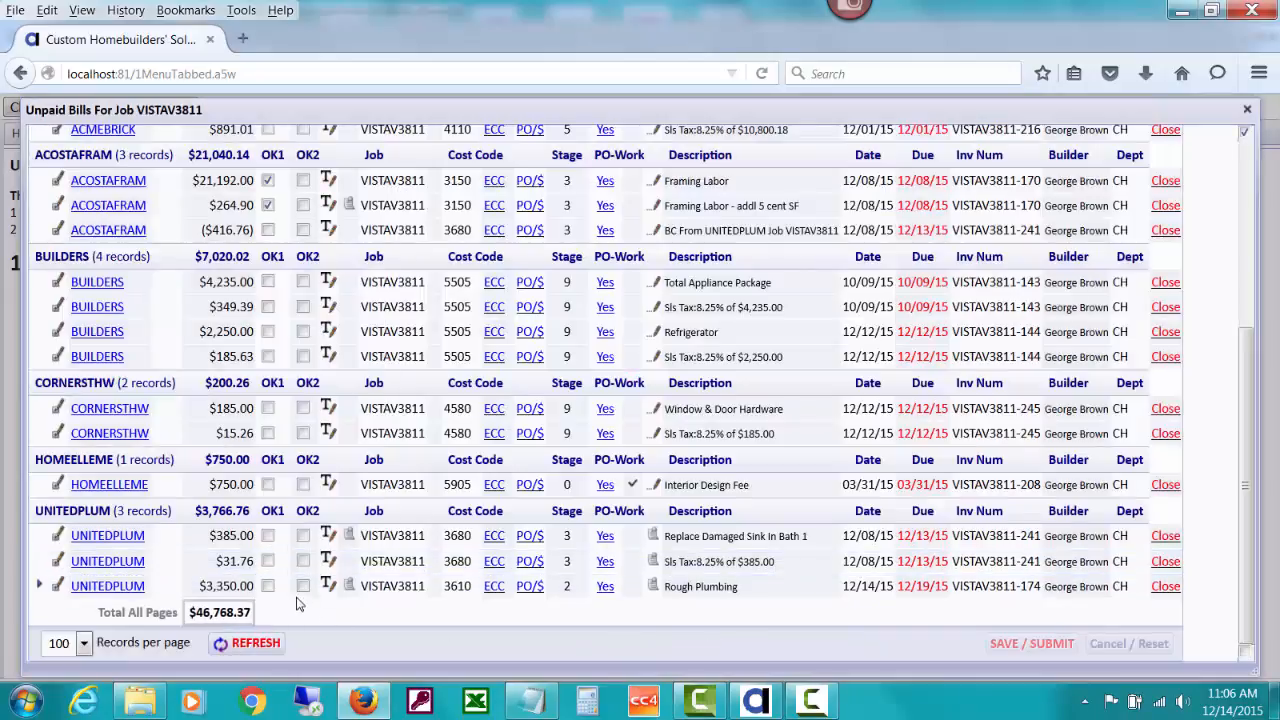
click(350, 587)
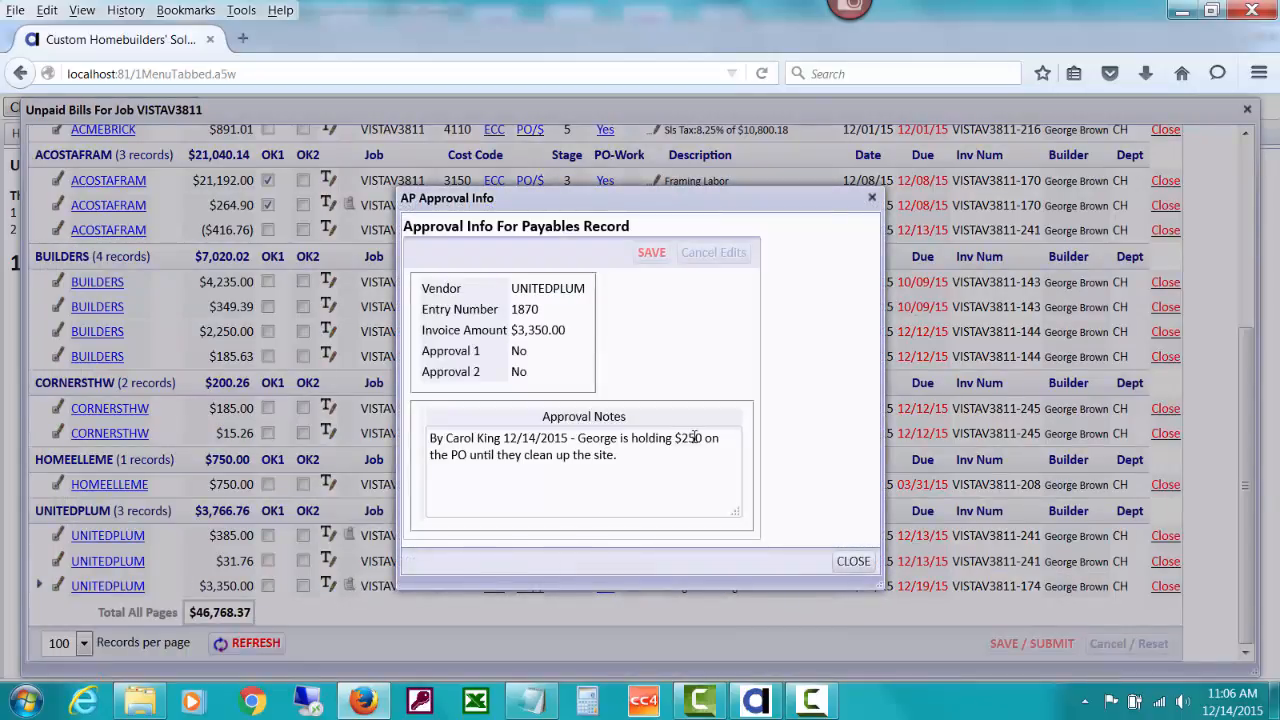
click(853, 561)
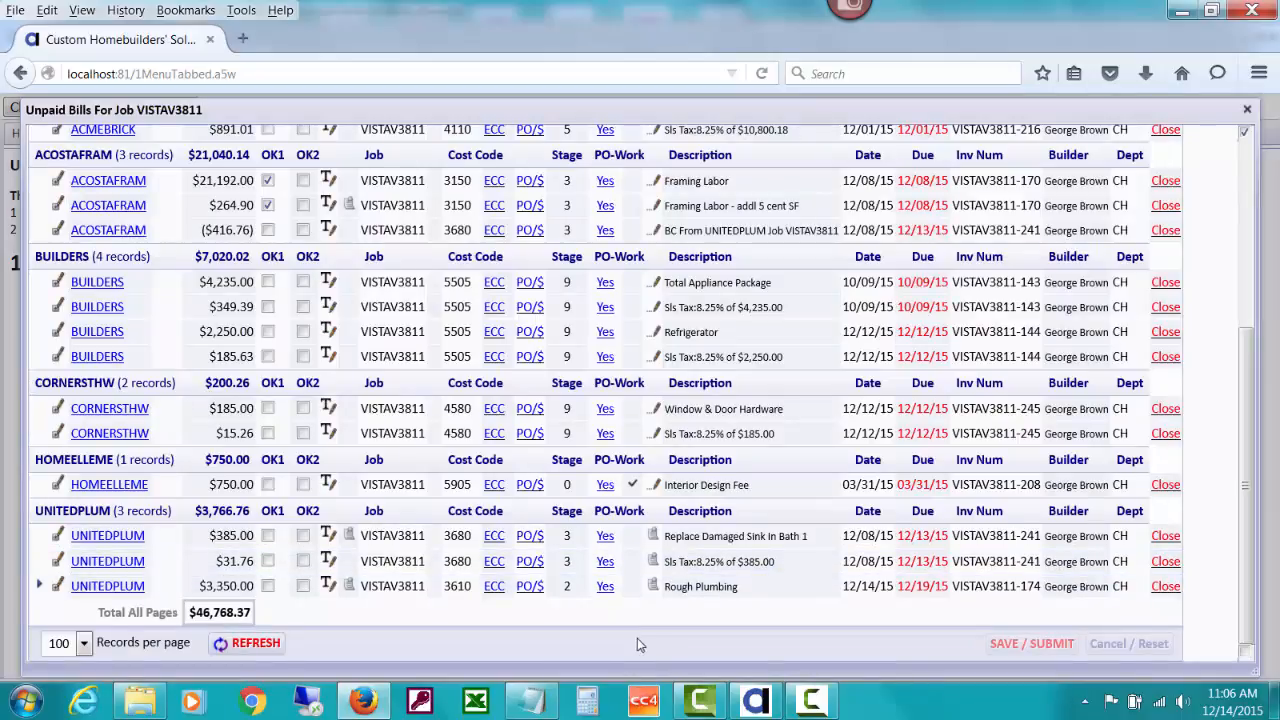
click(494, 588)
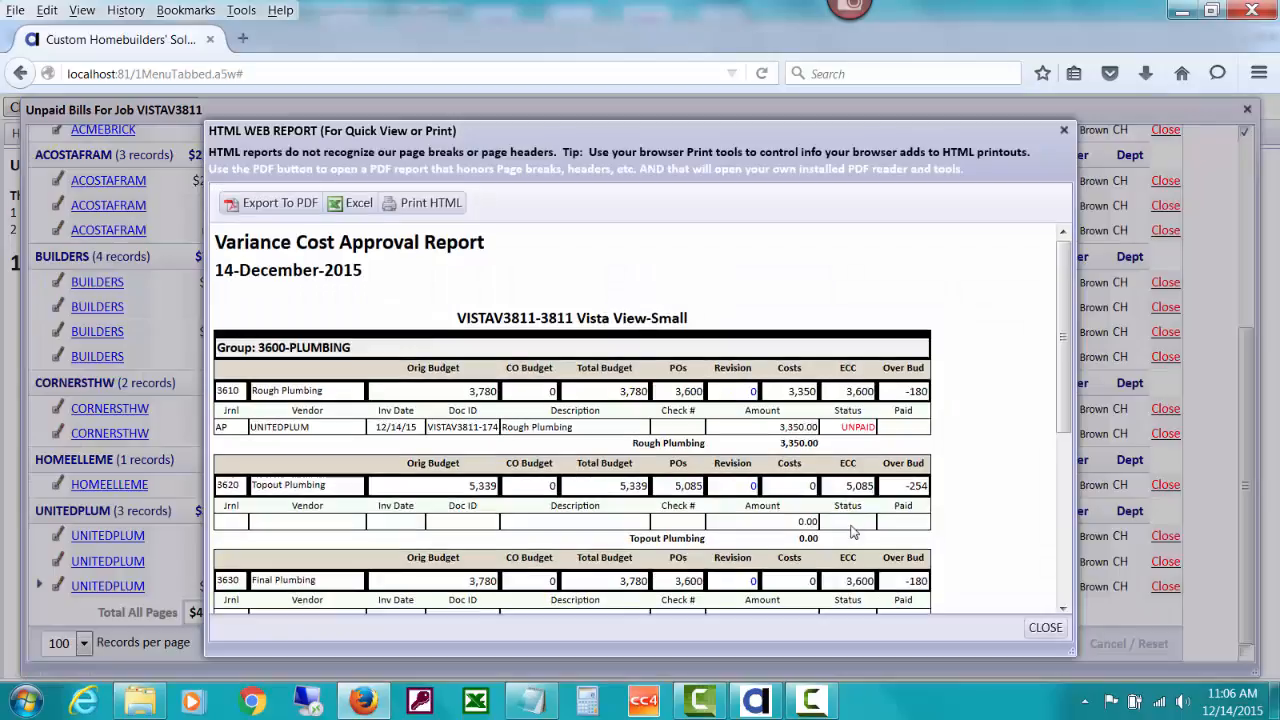
drag(1066, 398, 1066, 470)
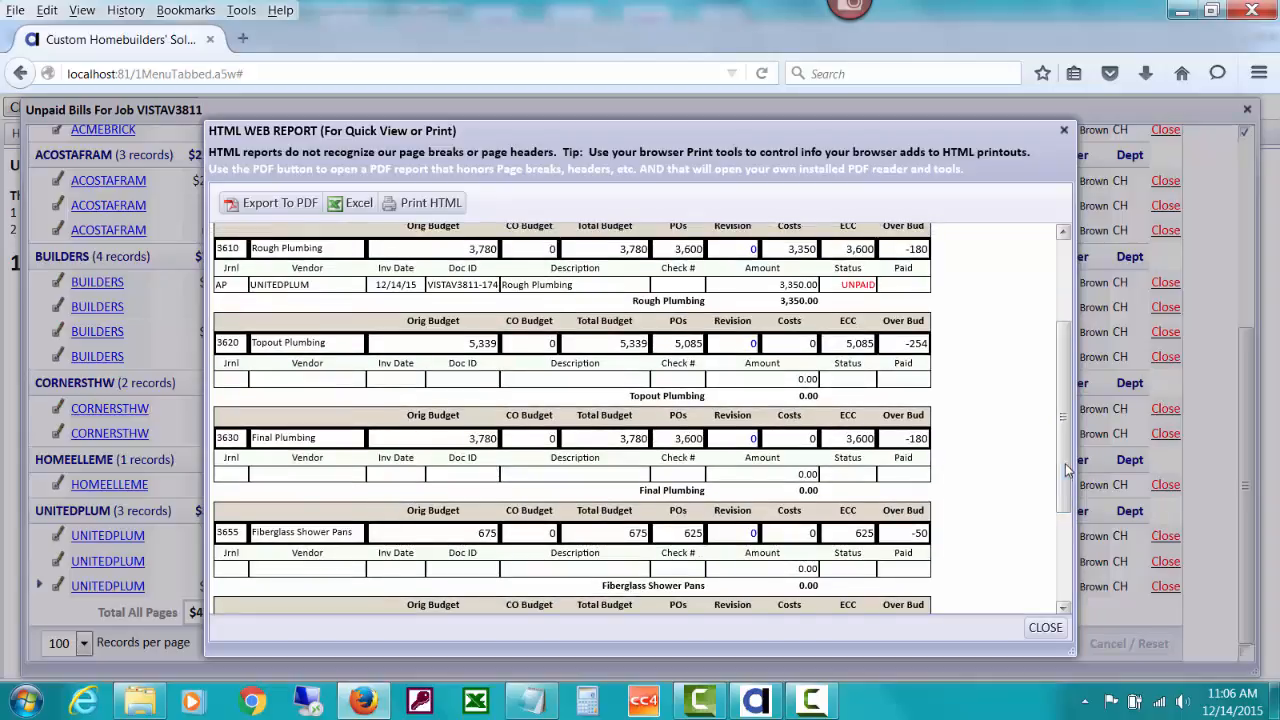
click(1045, 627)
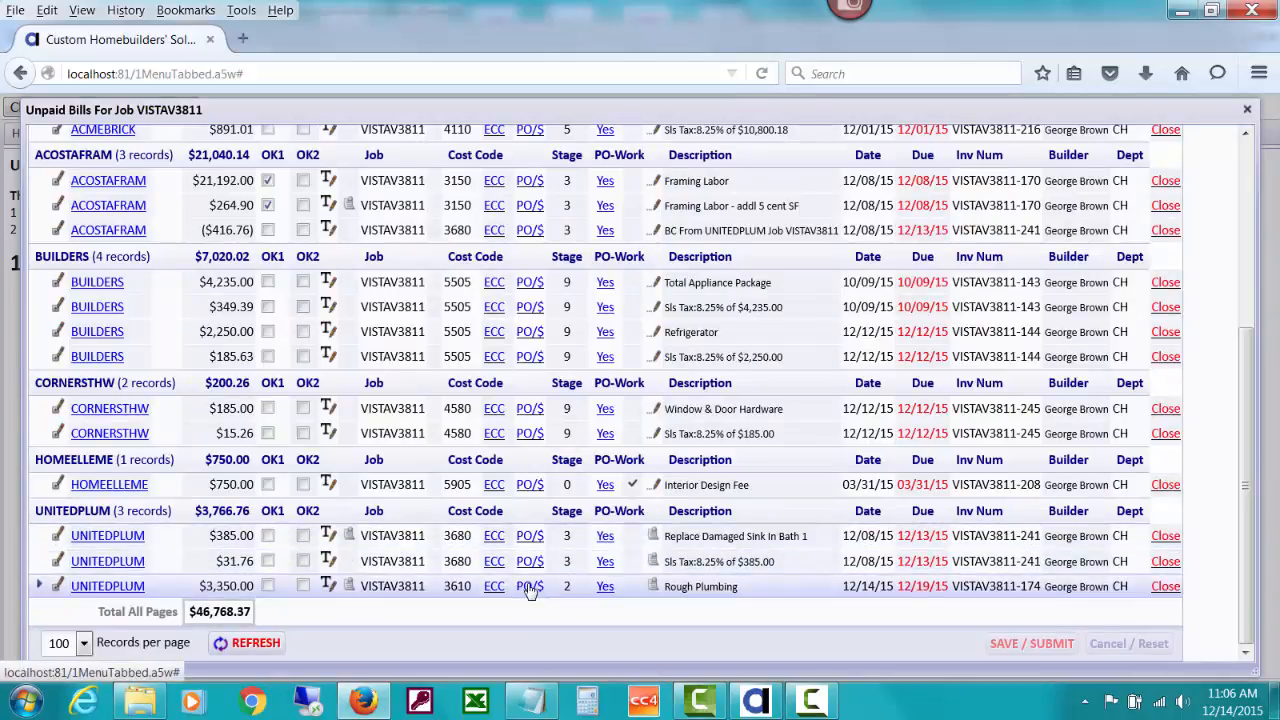
- Open the PO/$ web report for UNITEDPLUM's Rough Plumbing row and scroll up to the VISTAV3811 header
click(529, 588)
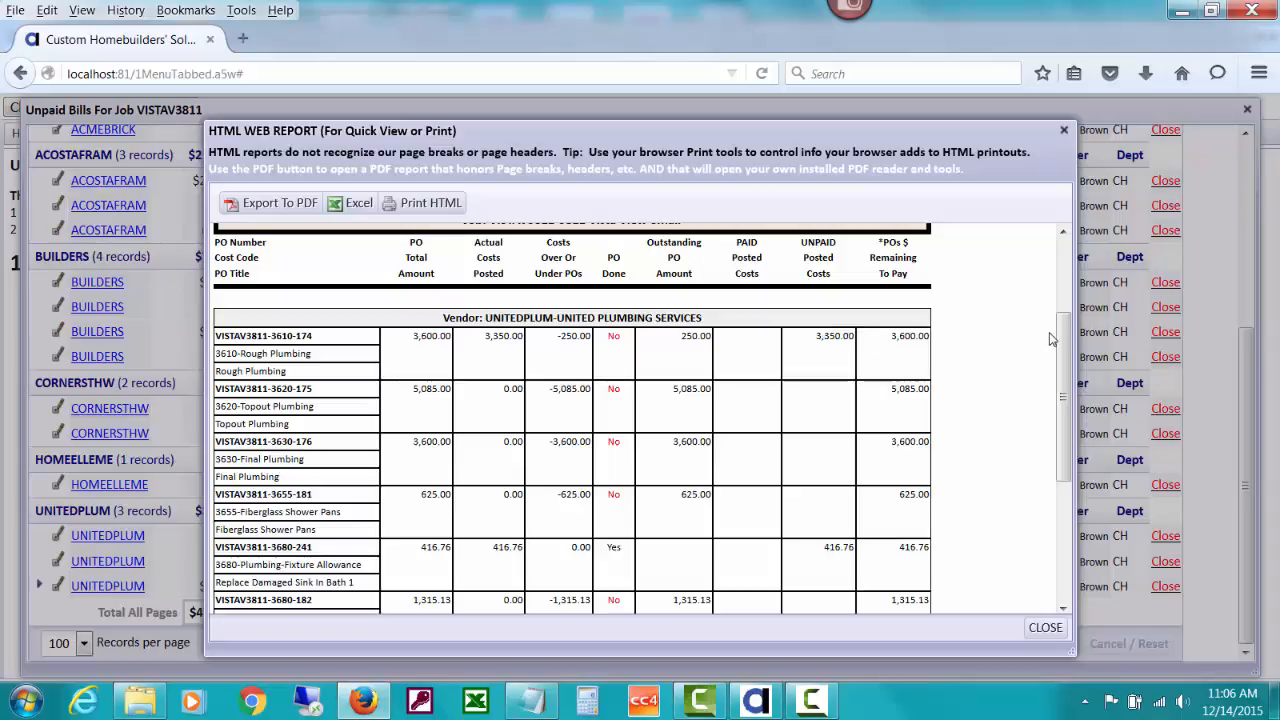
scroll(1066, 341, up, 1)
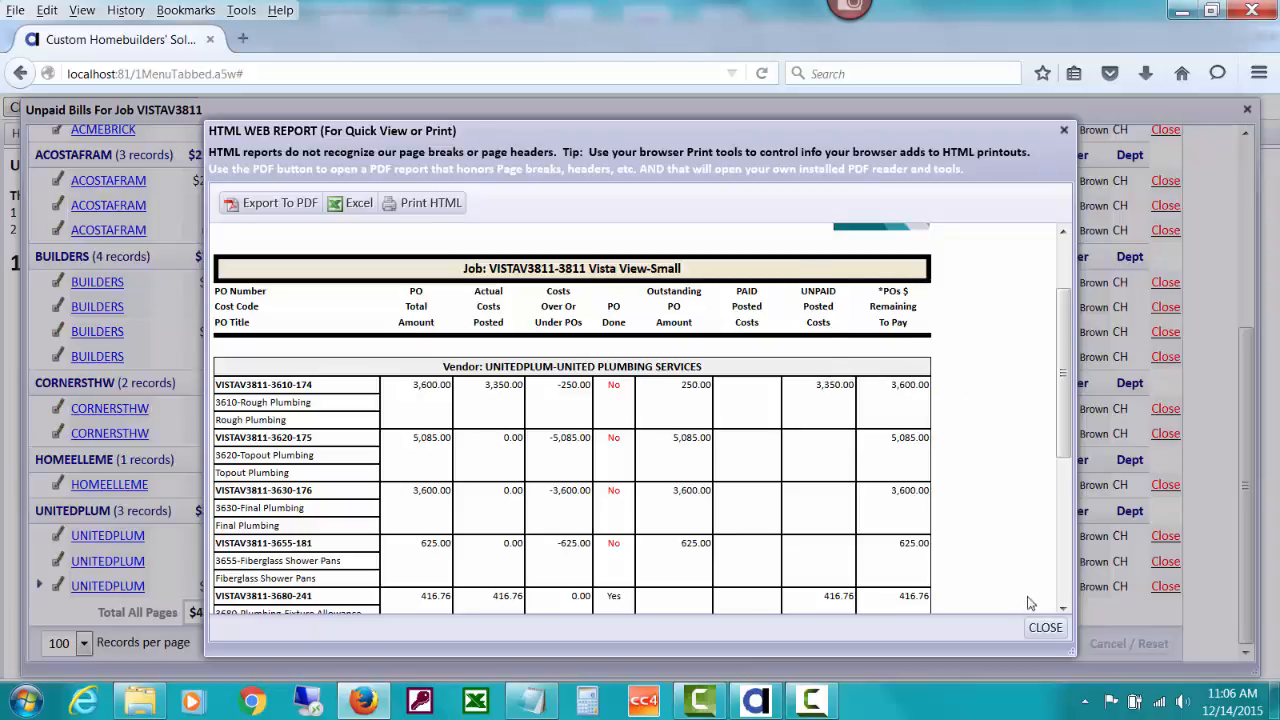
- Close the report, read ACOSTAFRAM's $264.90 approval notes, then tick OK1 on UNITEDPLUM's $3,350.00 bill
click(1044, 628)
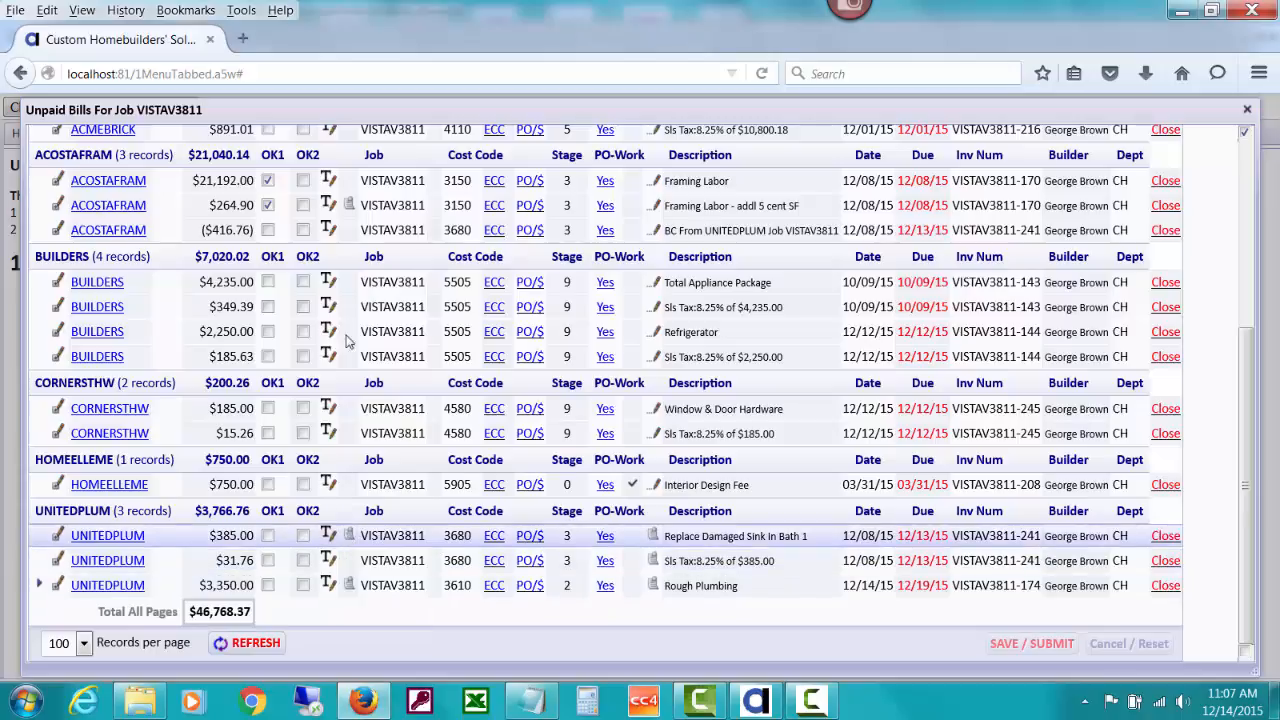
click(347, 206)
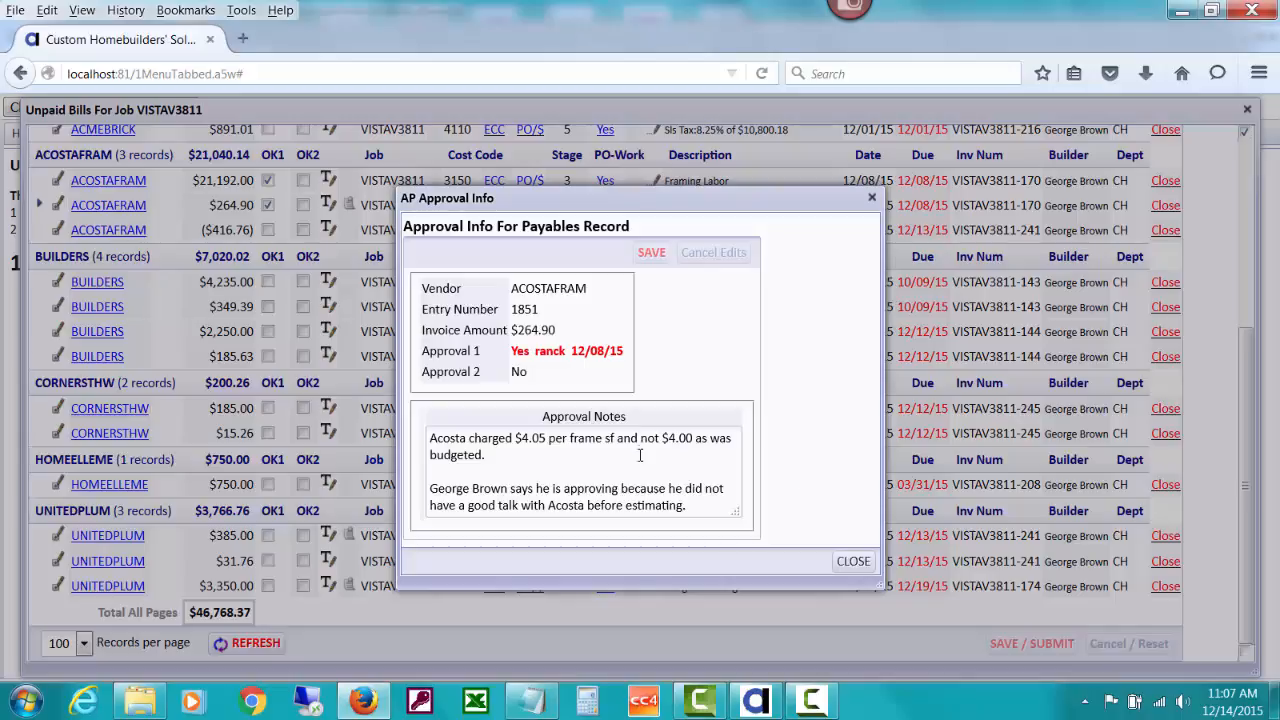
click(845, 566)
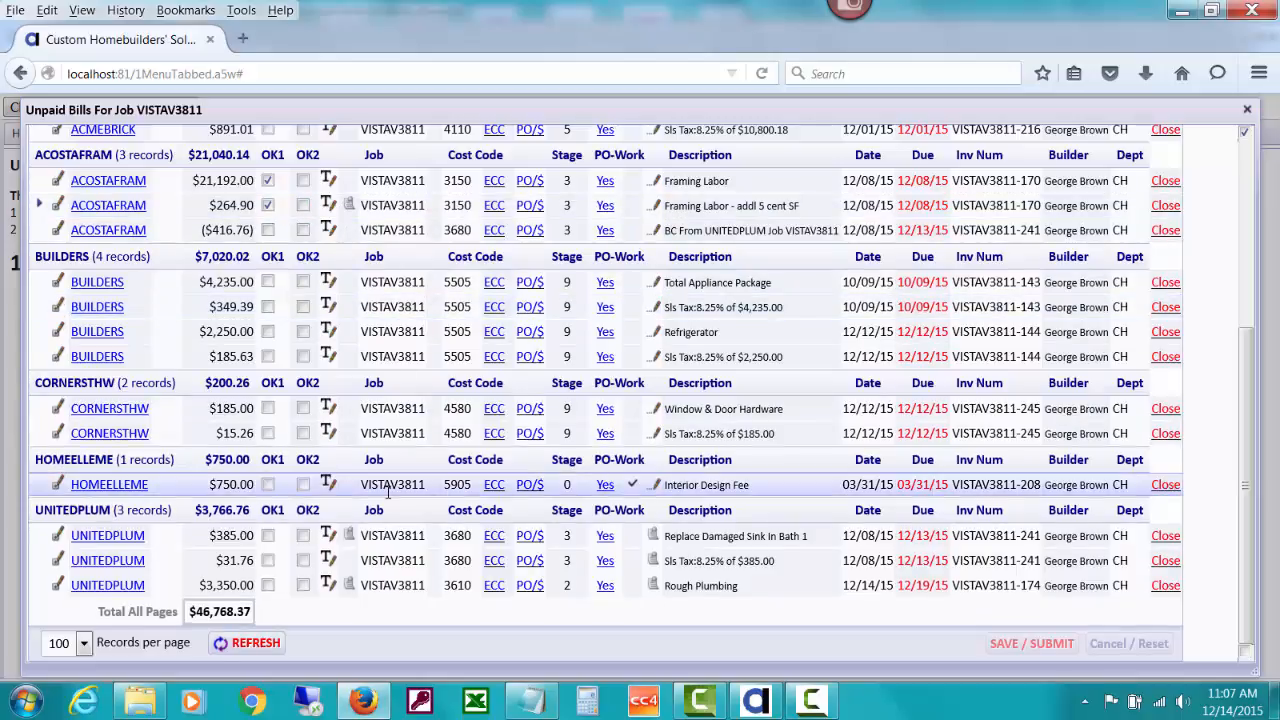
click(269, 587)
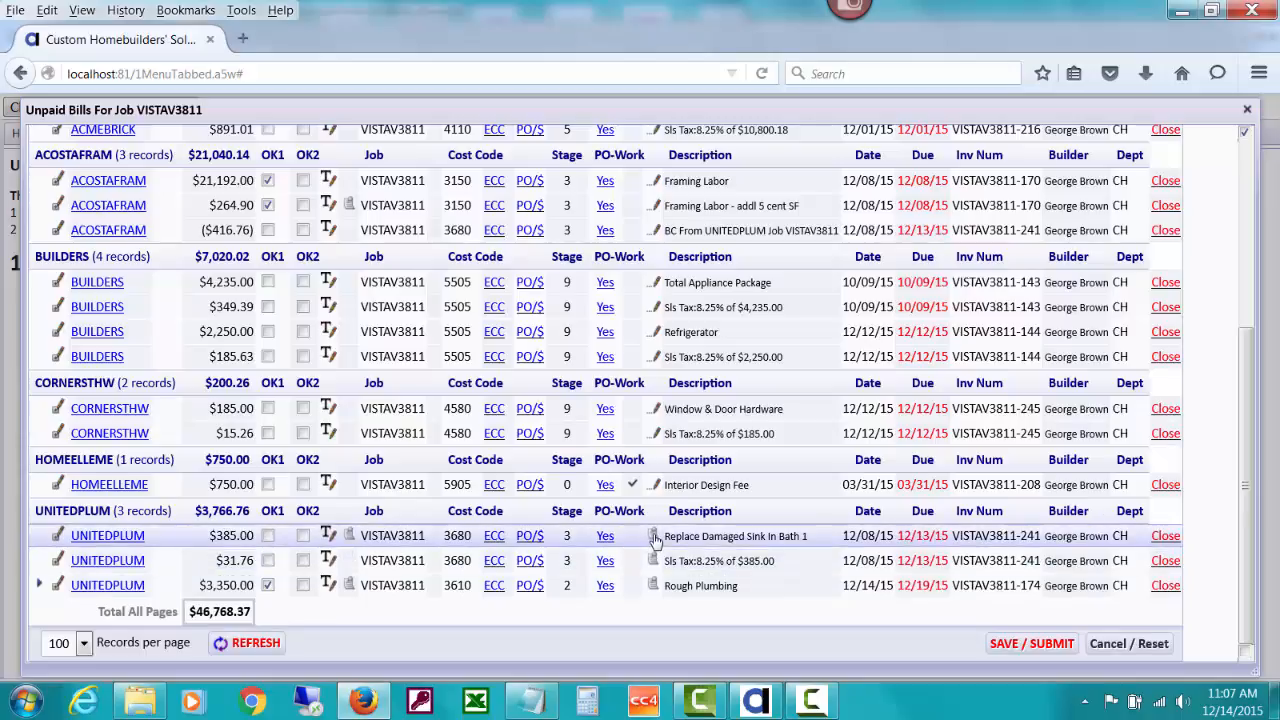
- After reading the $385.00 notes, tick OK1 on ACOSTAFRAM ($416.76) and UNITEDPLUM $385.00 and $31.76
click(350, 540)
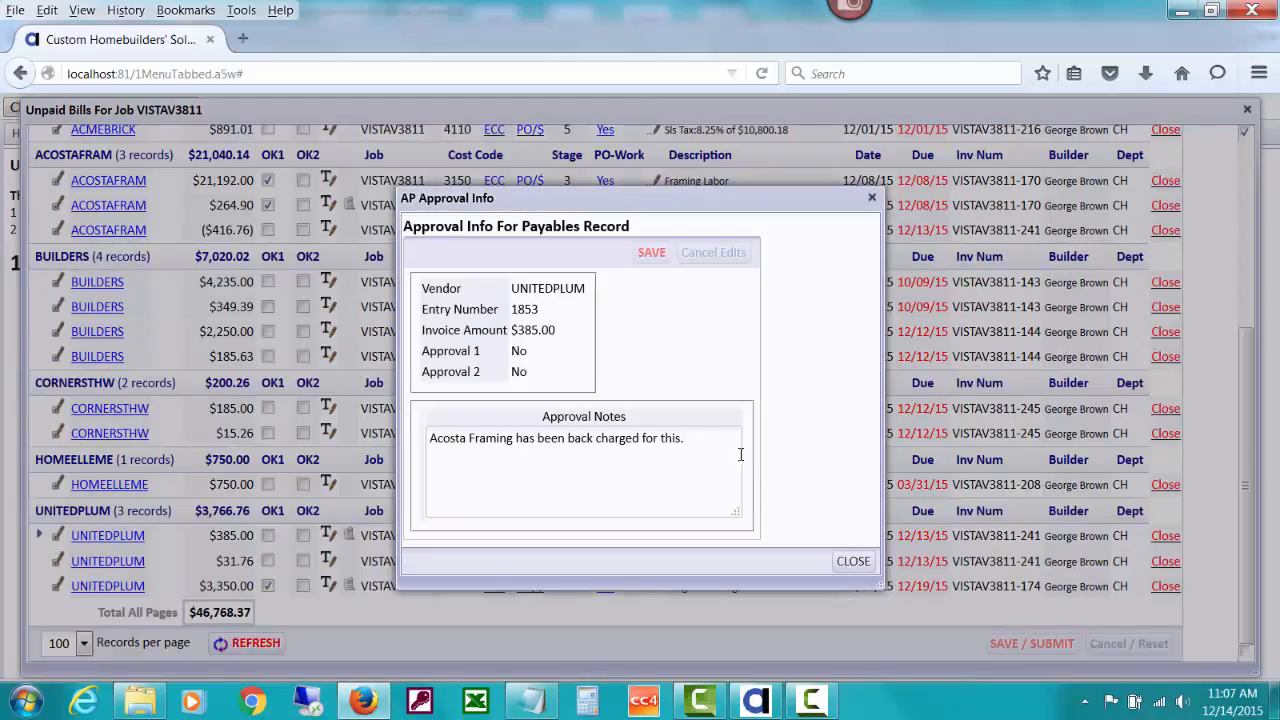
click(846, 562)
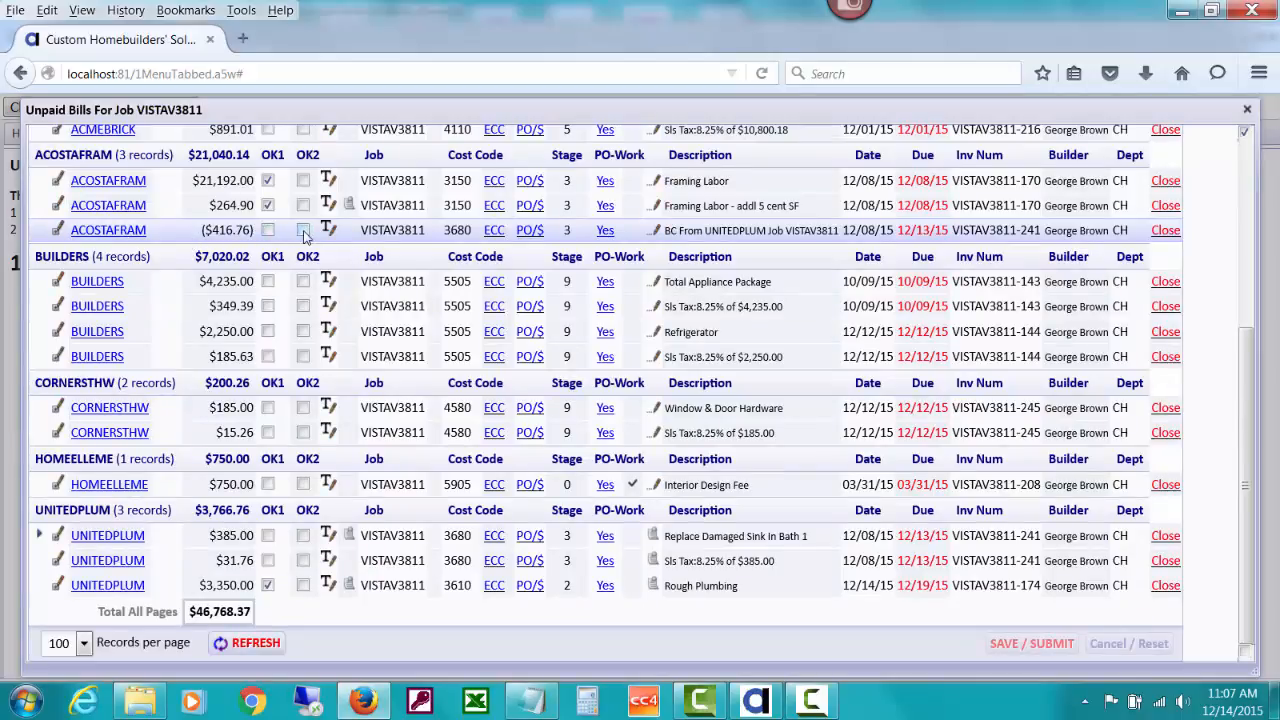
click(267, 230)
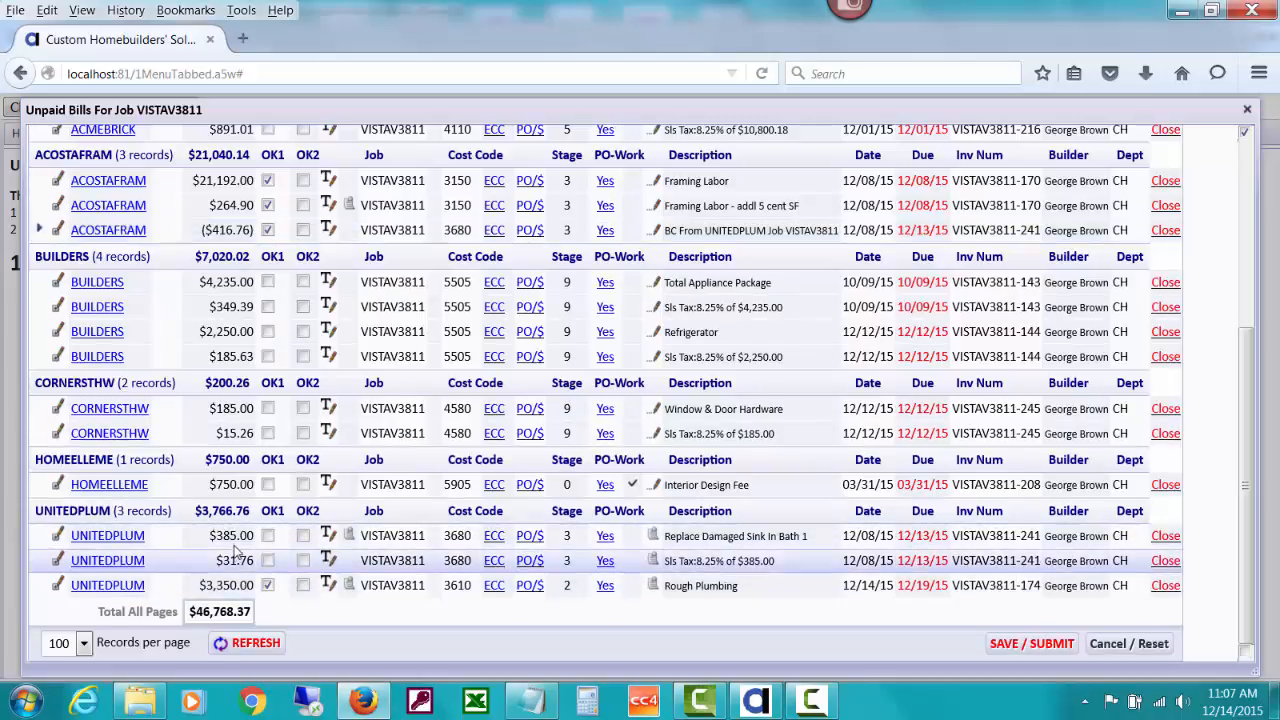
click(267, 537)
click(267, 560)
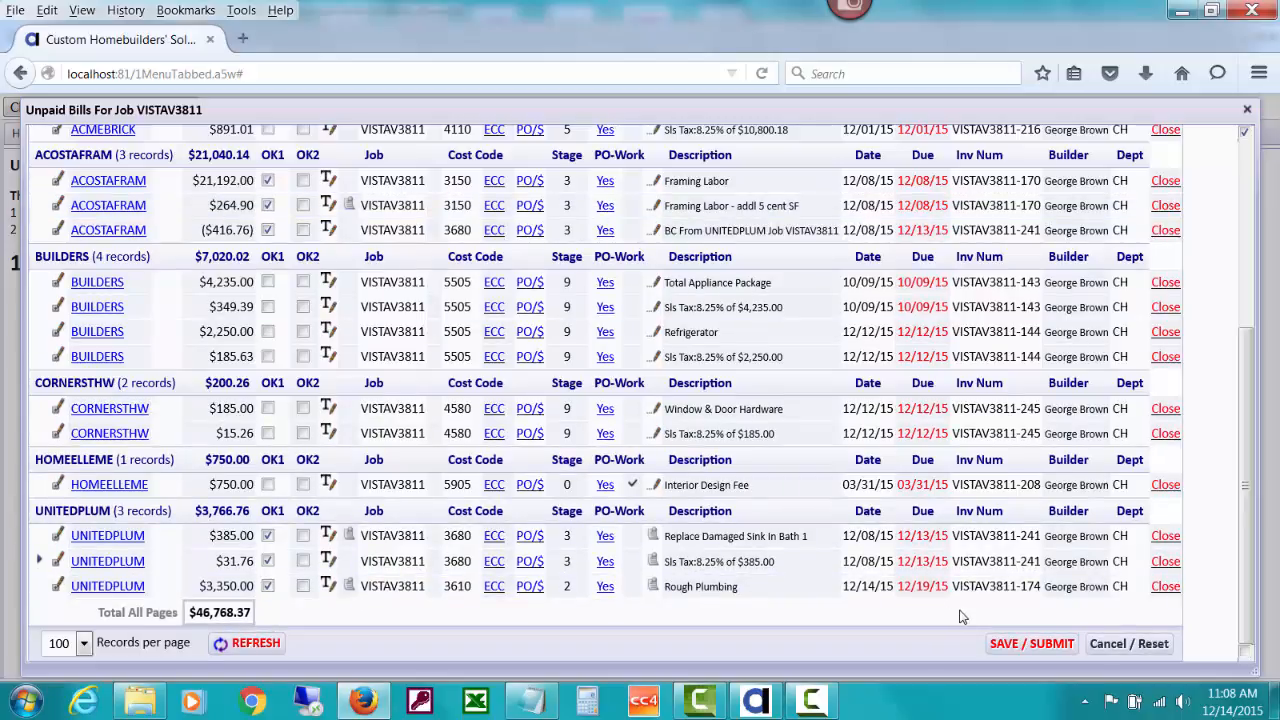
- Save and submit the OK1 approvals, close the approval windows, and go Home to Unpaid Payables
click(1010, 644)
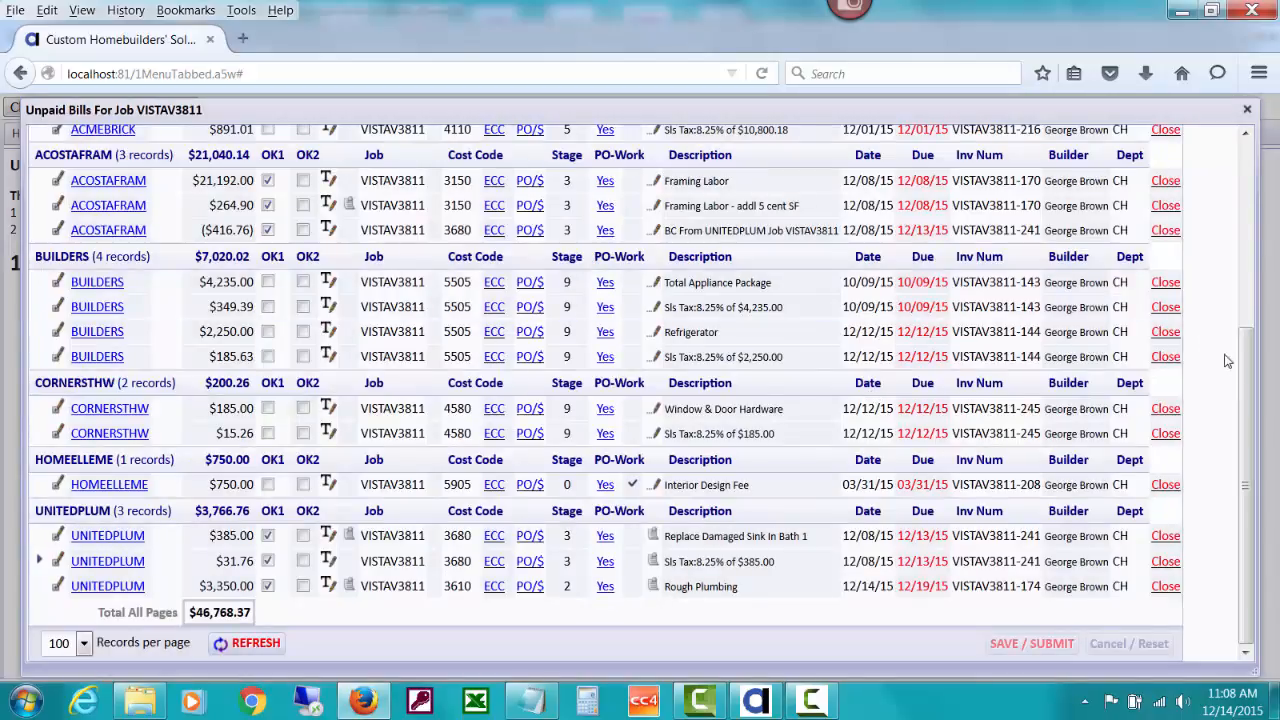
scroll(1247, 370, up, 5)
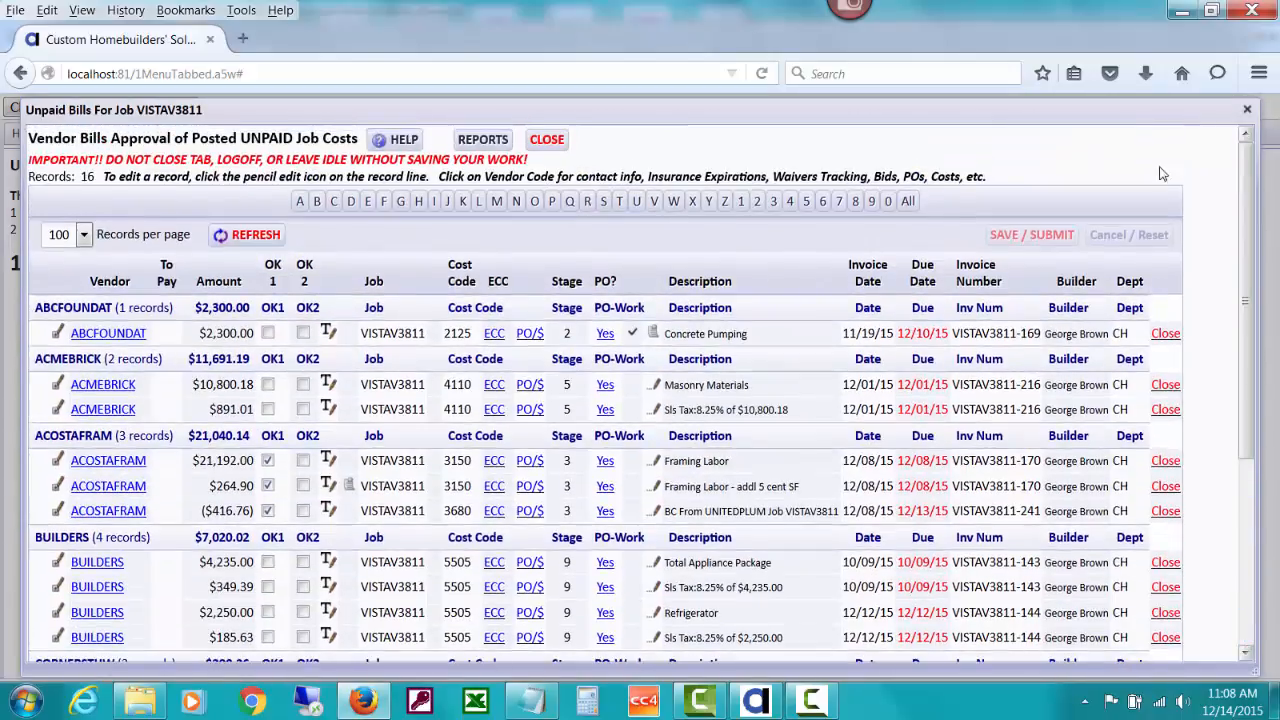
click(560, 142)
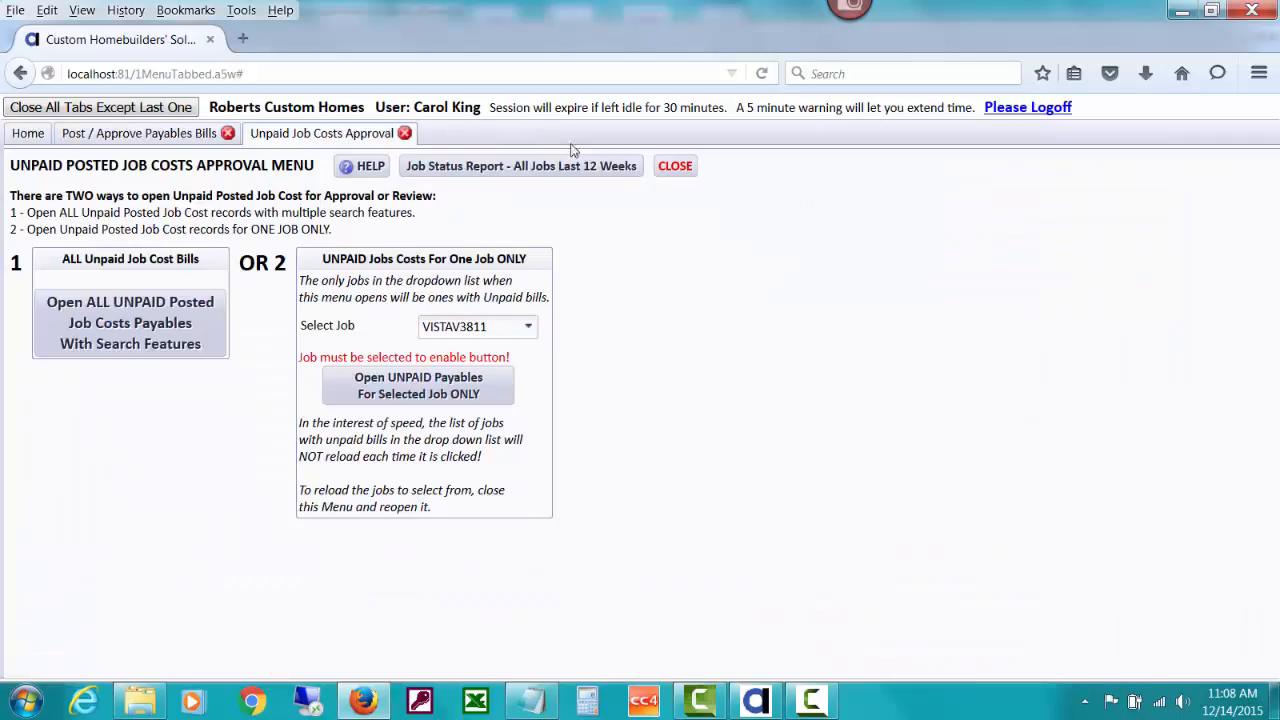
click(673, 169)
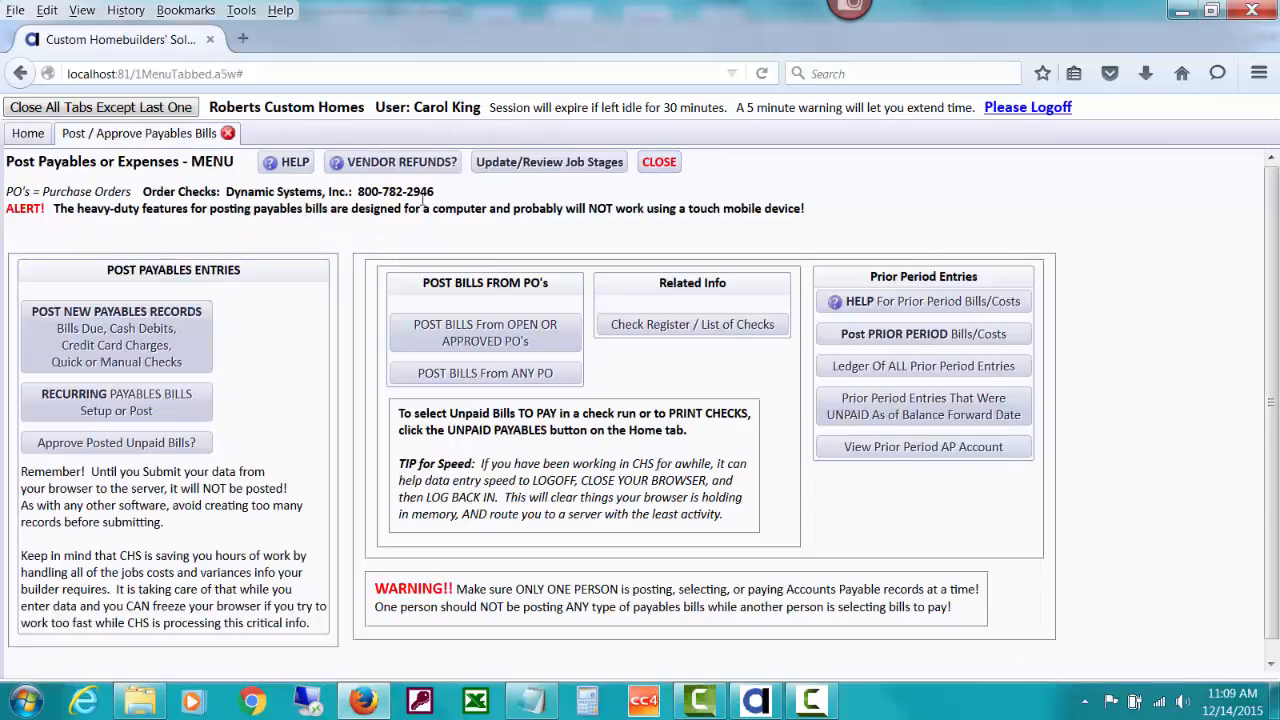
click(28, 133)
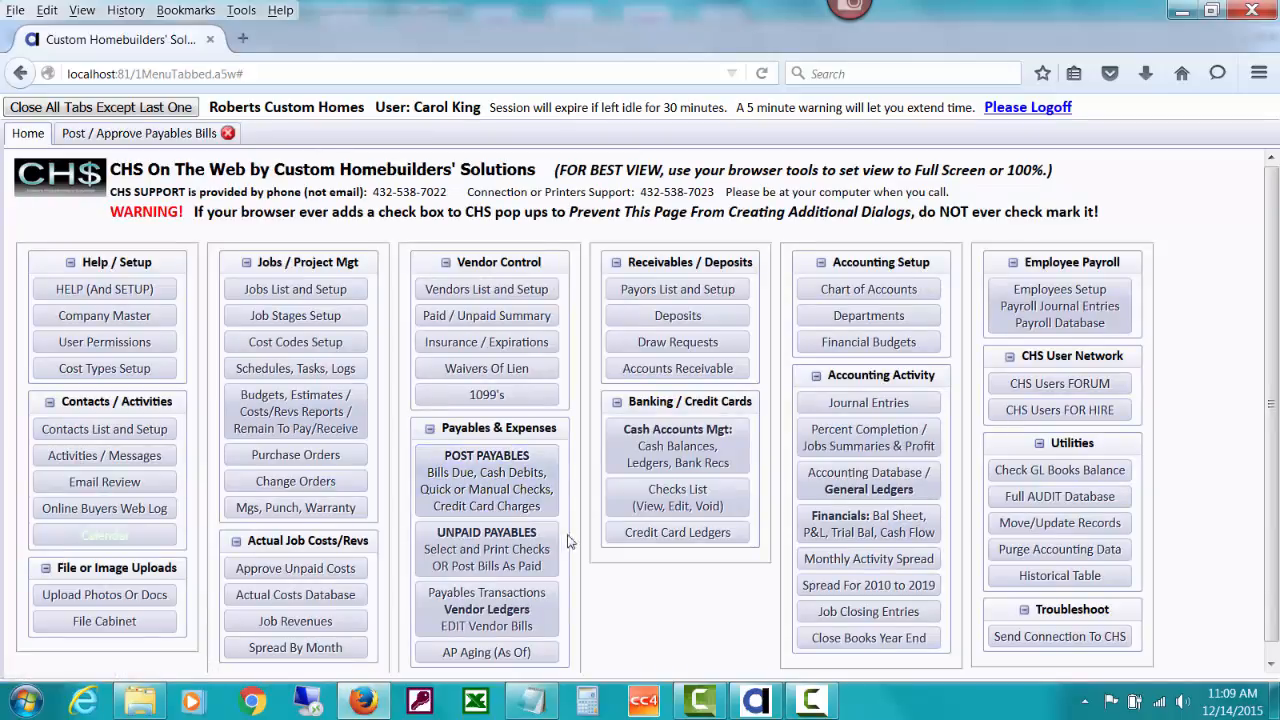
click(535, 552)
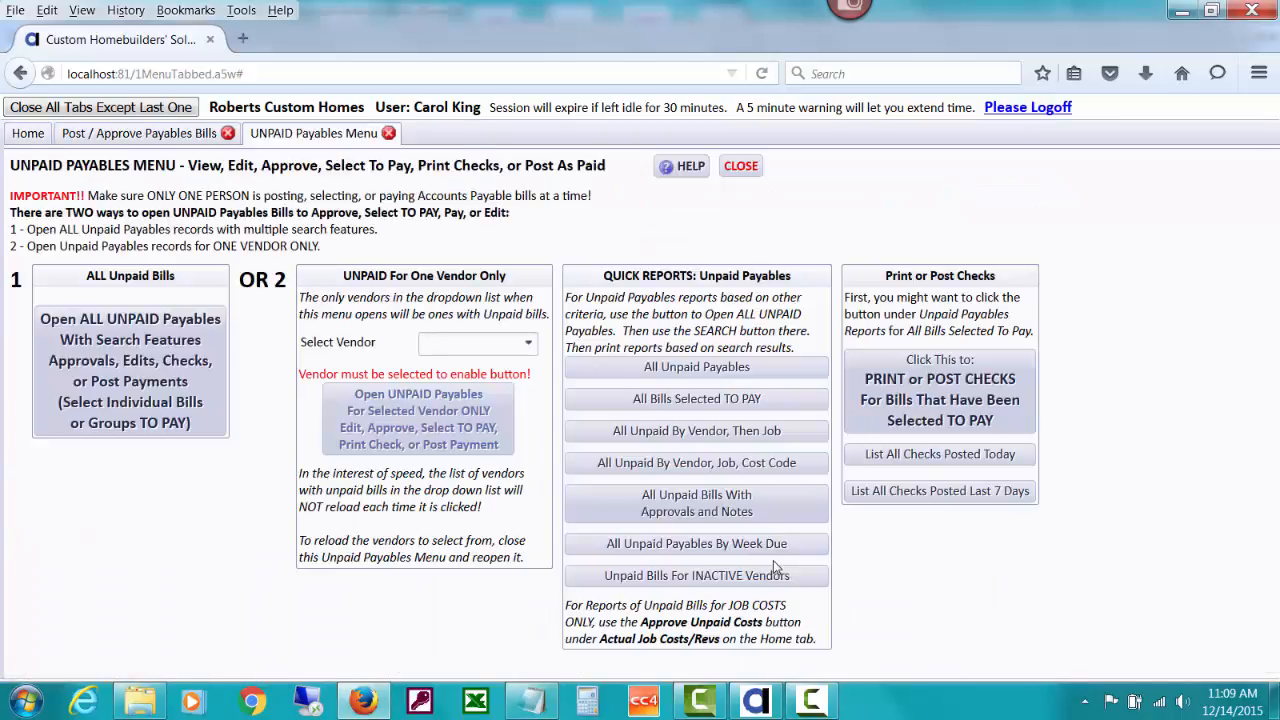
- Review ABCFOUNDAT's unpaid $2,300.00 Concrete Pumping bill and its PO notes, then close the window
click(437, 342)
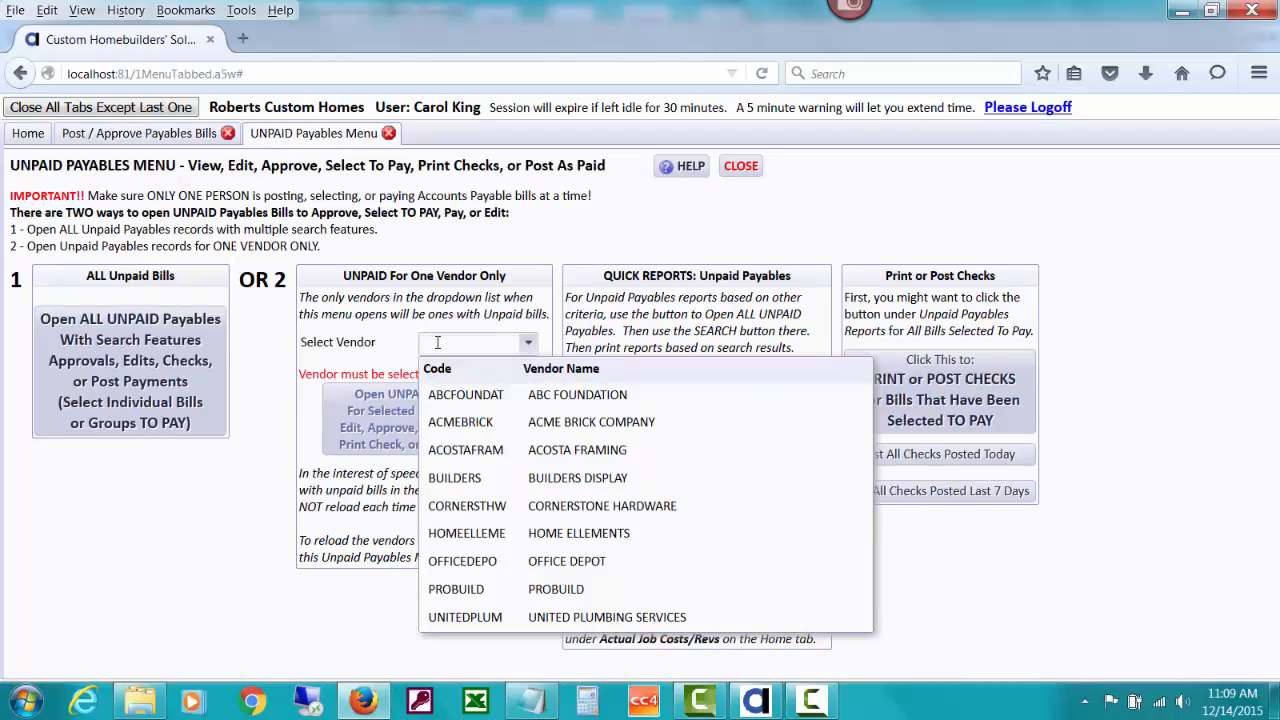
click(468, 395)
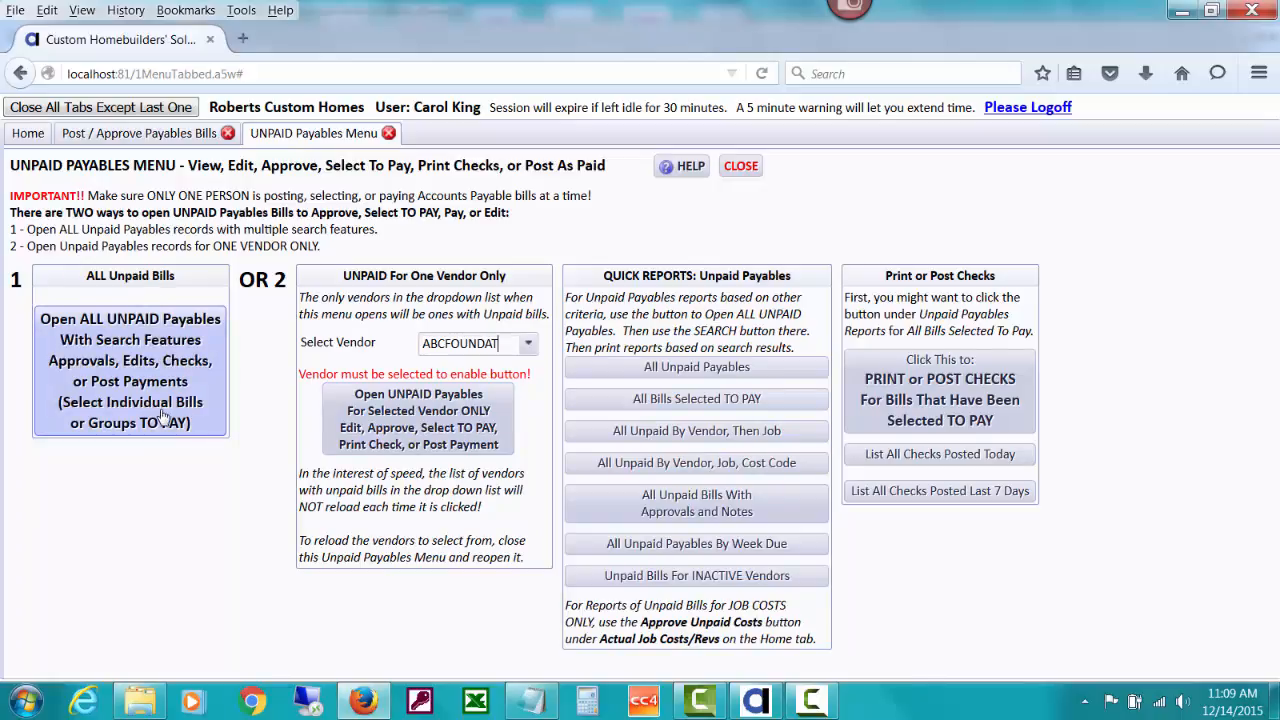
click(426, 447)
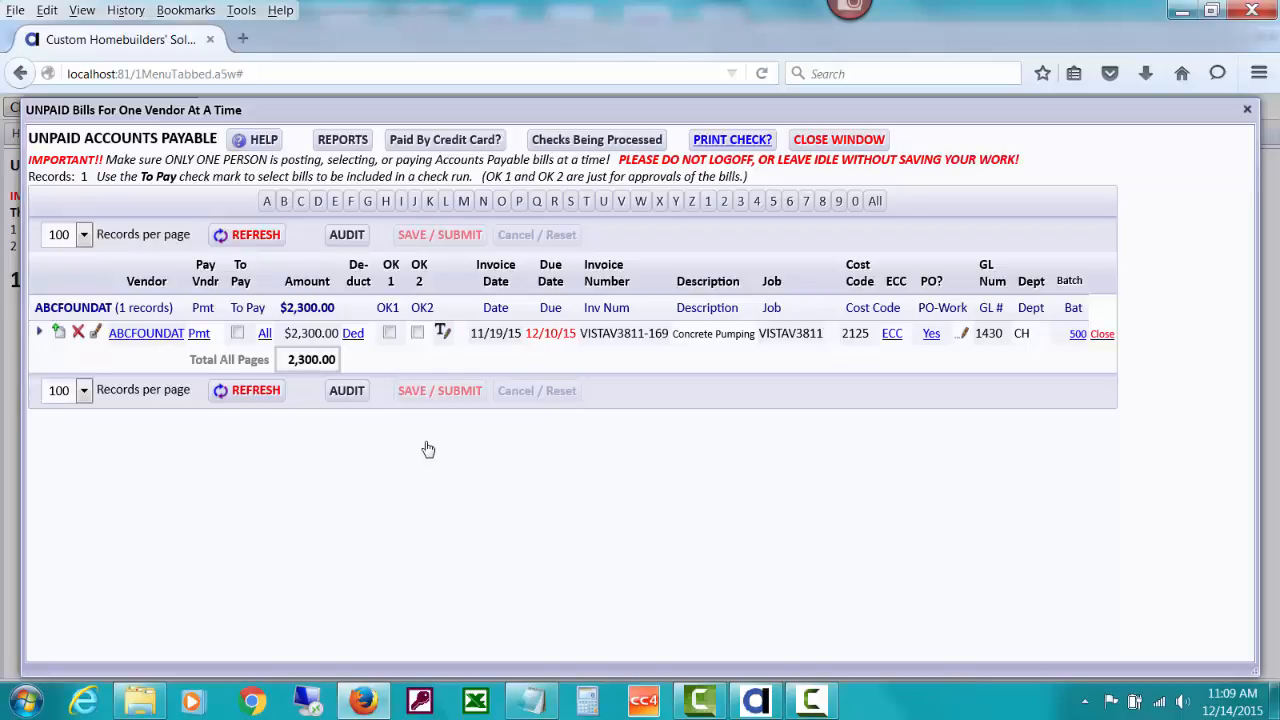
click(965, 333)
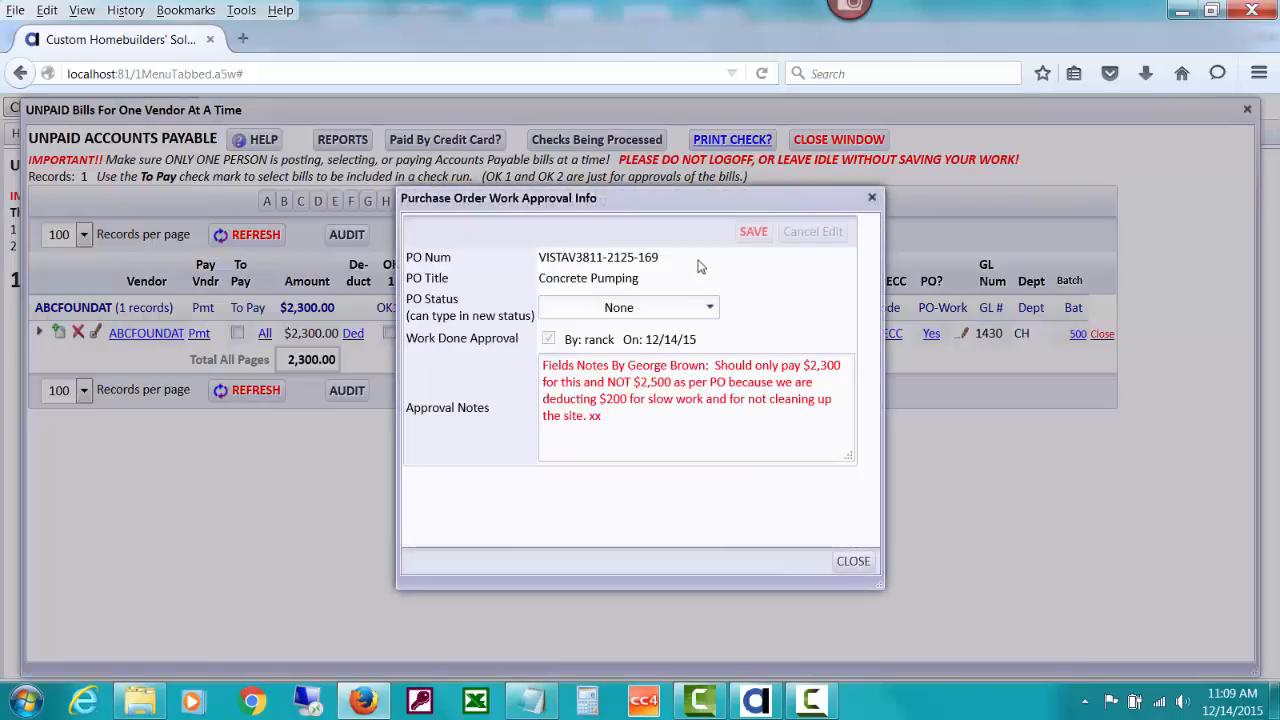
click(853, 561)
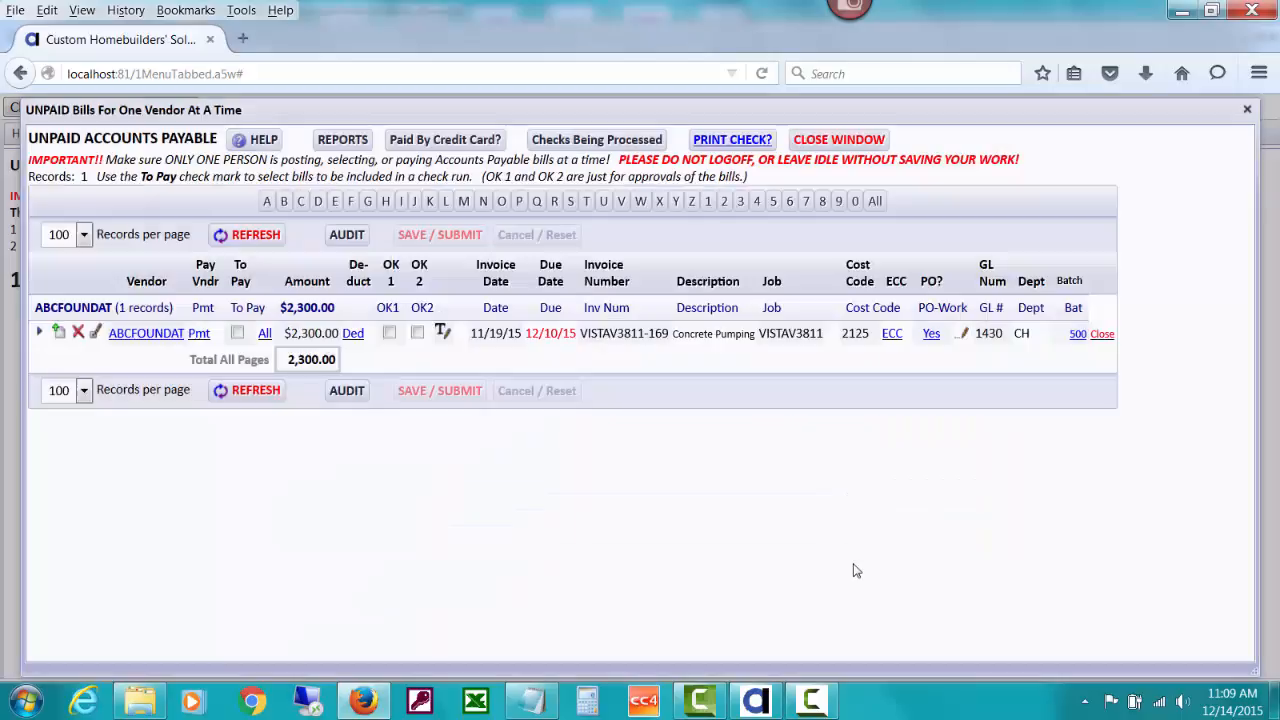
click(838, 140)
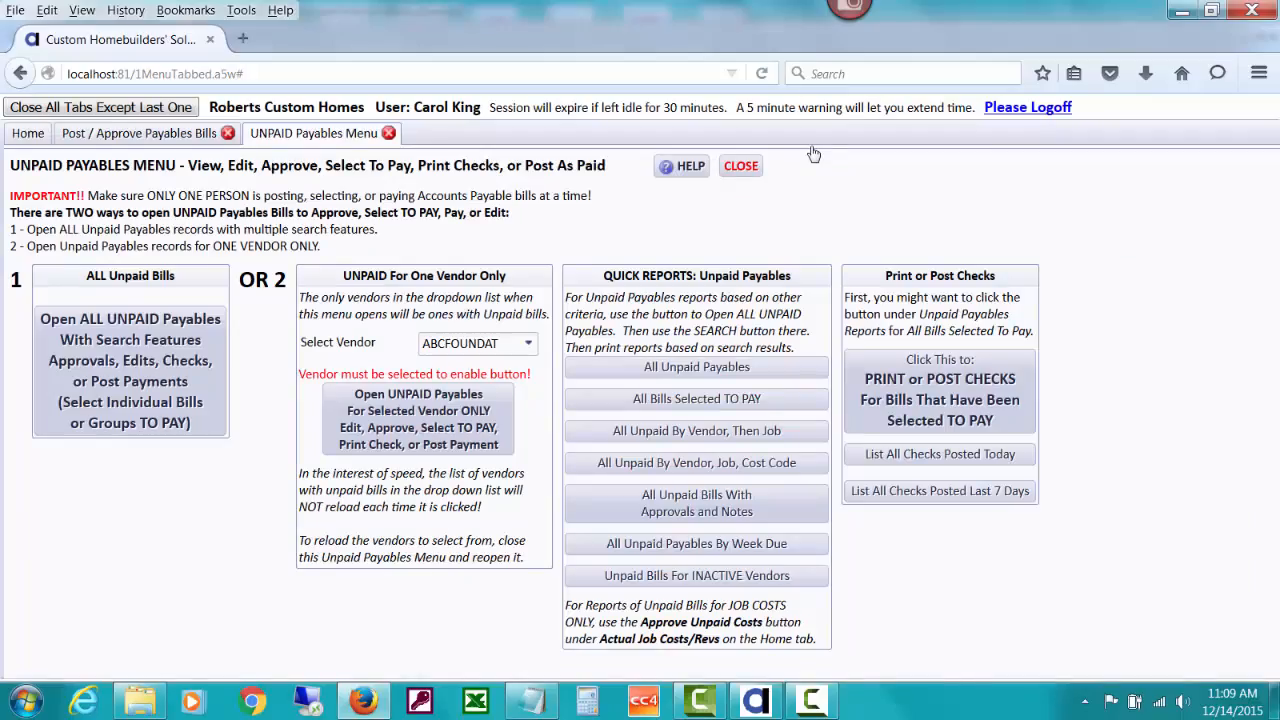
- Show UNITEDPLUM's four unpaid bills ($3,681.67), read the $3,350.00 bill's notes, and check the $31.76 approval
click(516, 341)
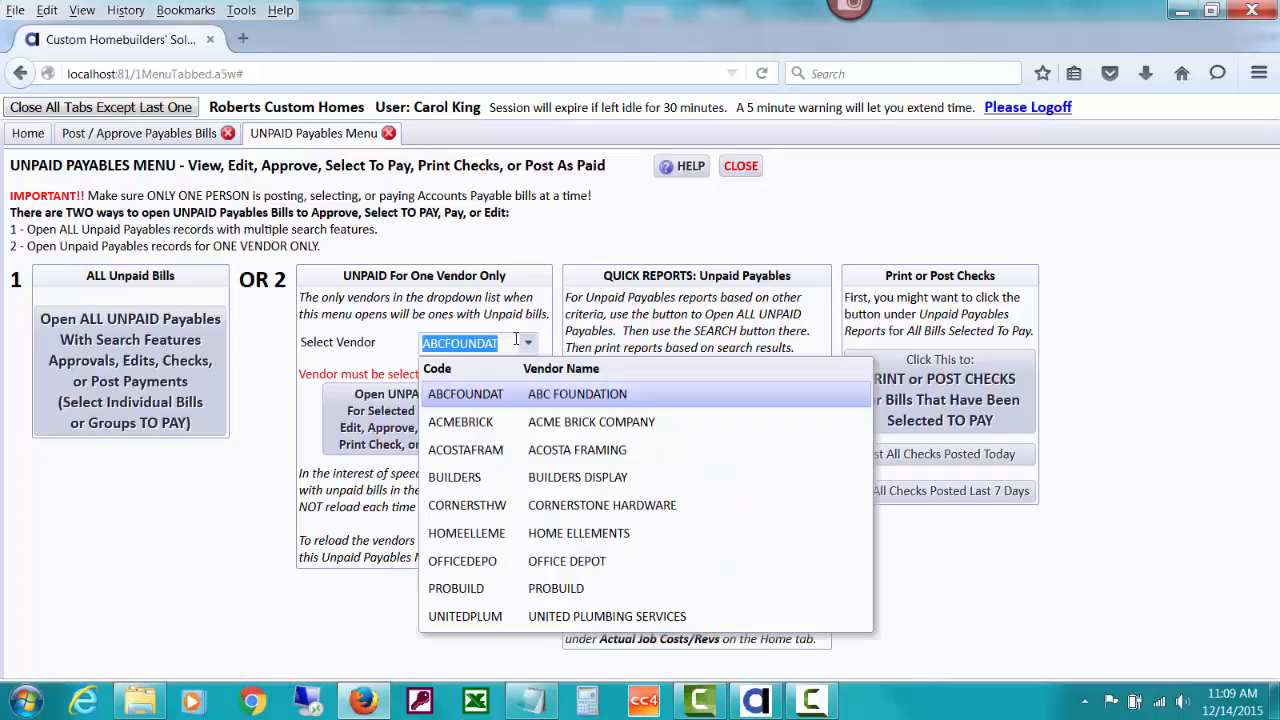
text(un)
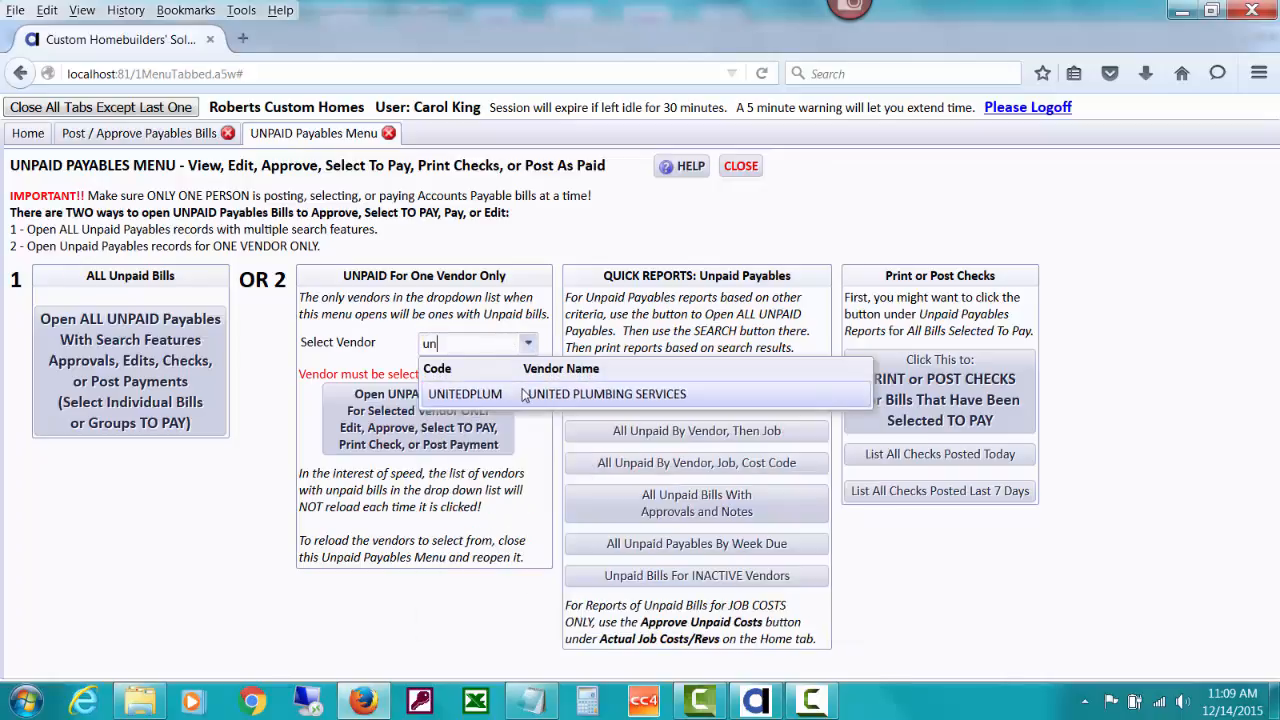
click(480, 395)
click(488, 414)
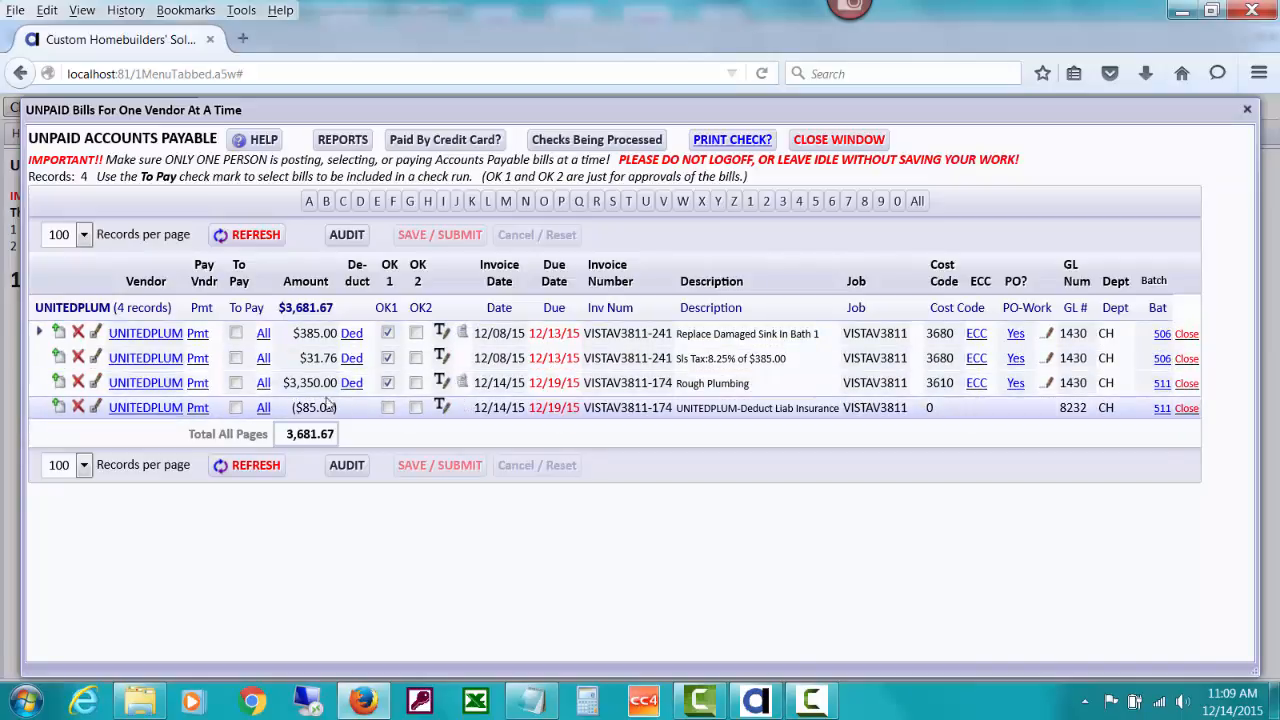
click(462, 384)
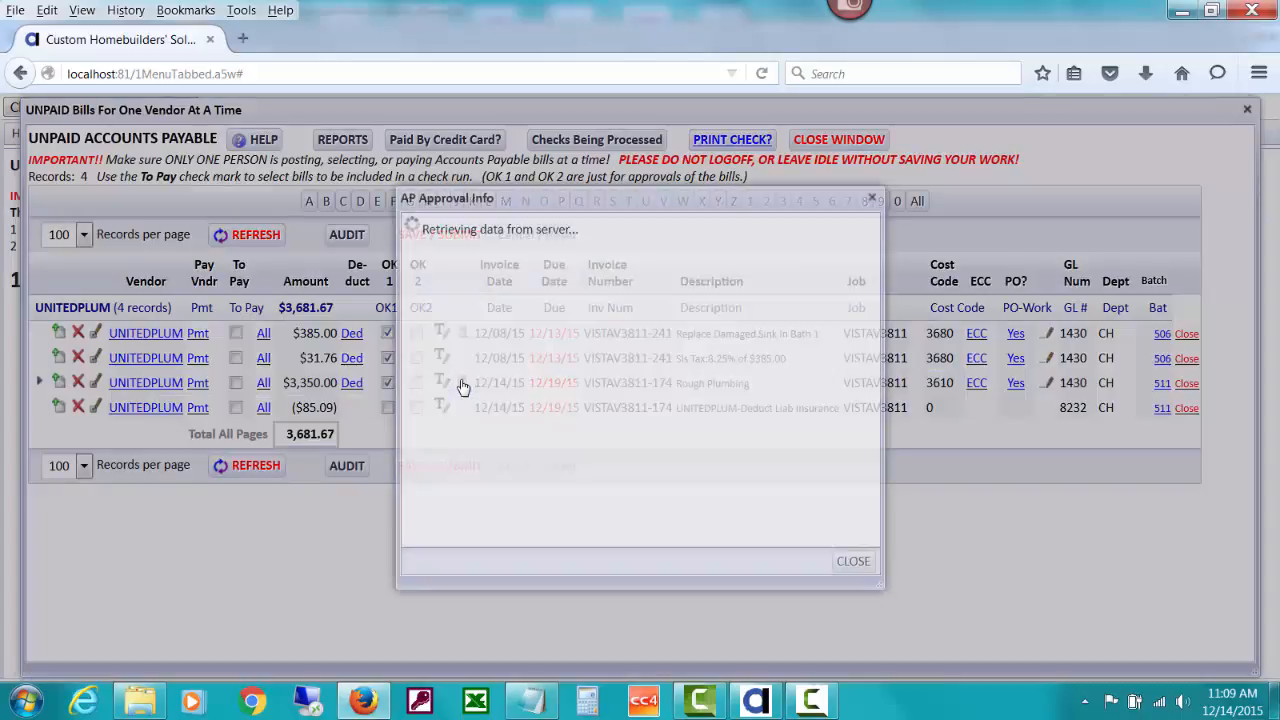
click(852, 561)
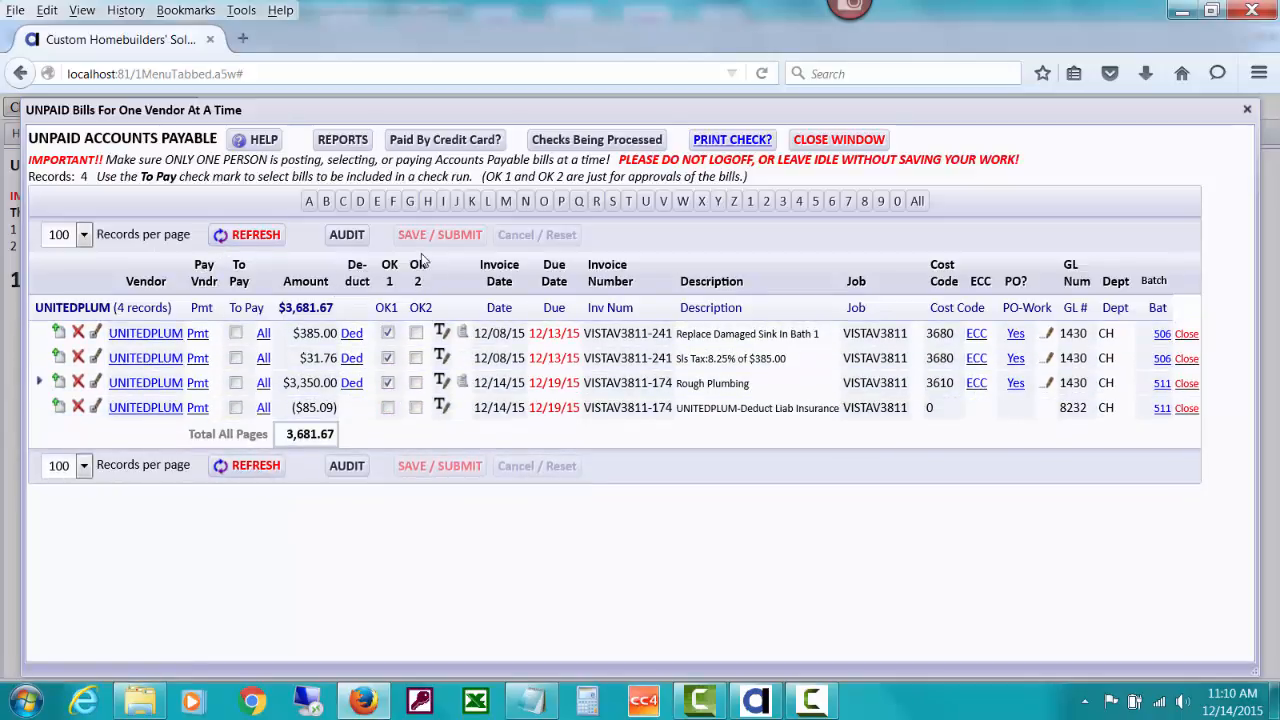
click(386, 360)
- Close UNITEDPLUM's unpaid bills window to return to the Unpaid Payables menu
click(860, 141)
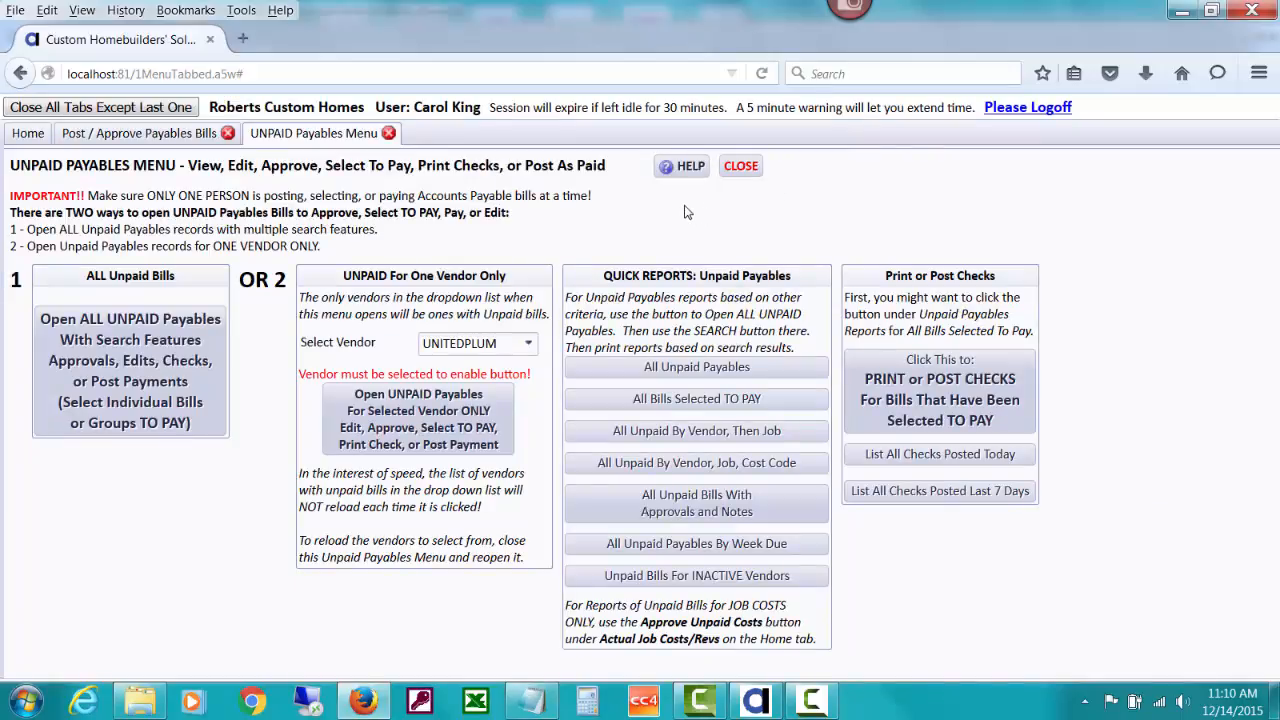